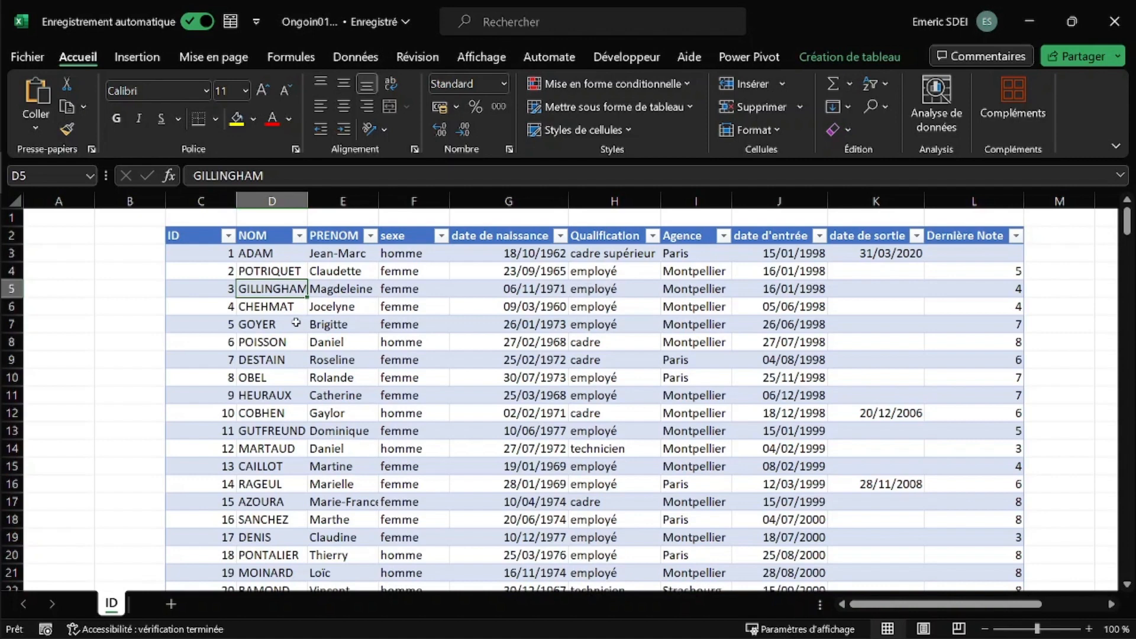
- Switch from the Excel staff list to the Word form 'Fiche personnel Video01.docx'
{"action": "key", "text": "alt+Tab"}
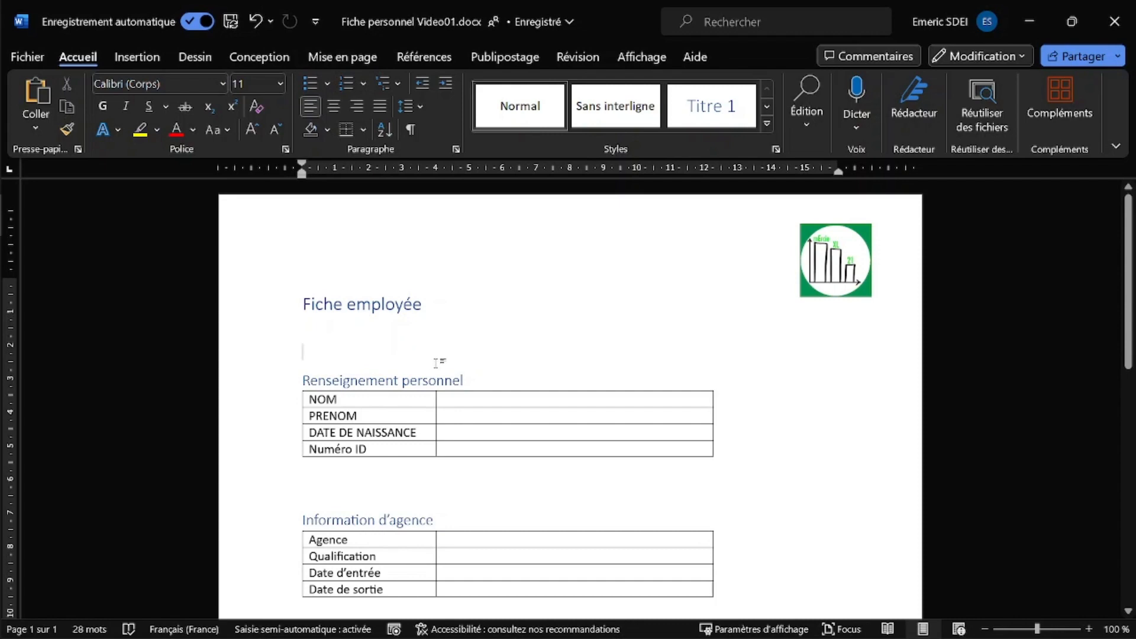
{"action": "scroll", "coordinate": [368, 338], "scroll_direction": "down", "scroll_amount": 3}
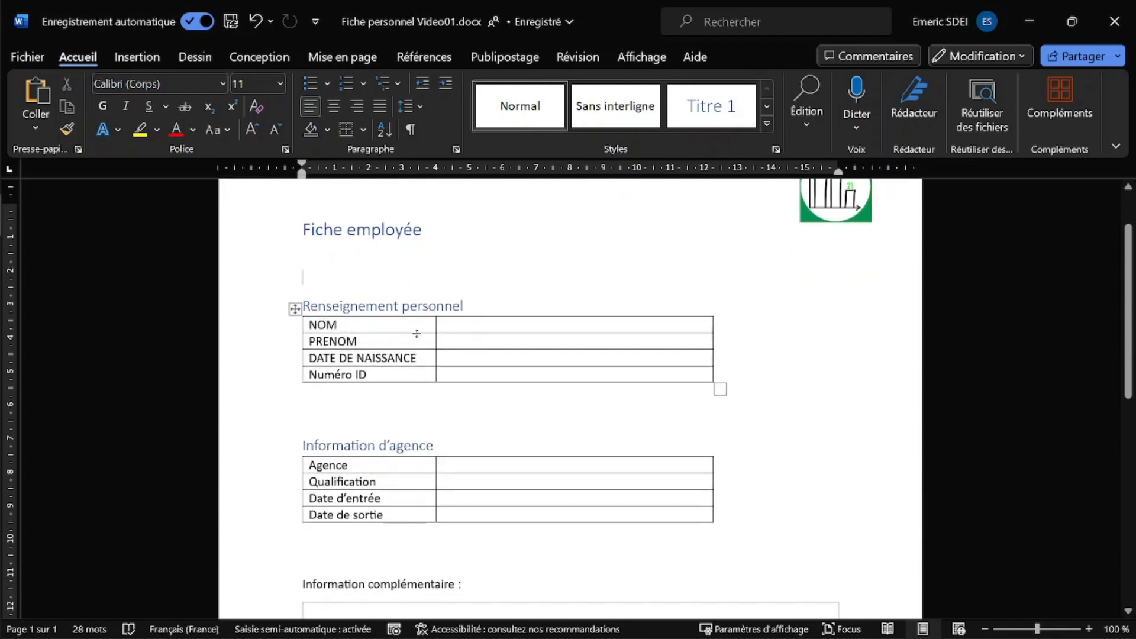
{"action": "key", "text": "alt+Tab"}
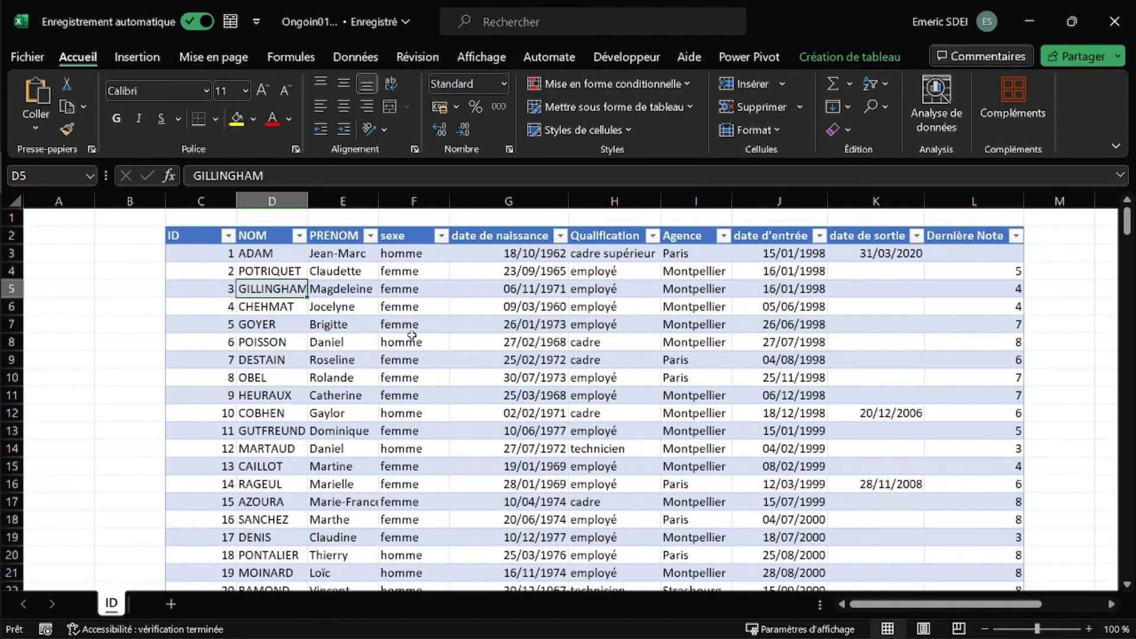
{"action": "key", "text": "alt+Tab"}
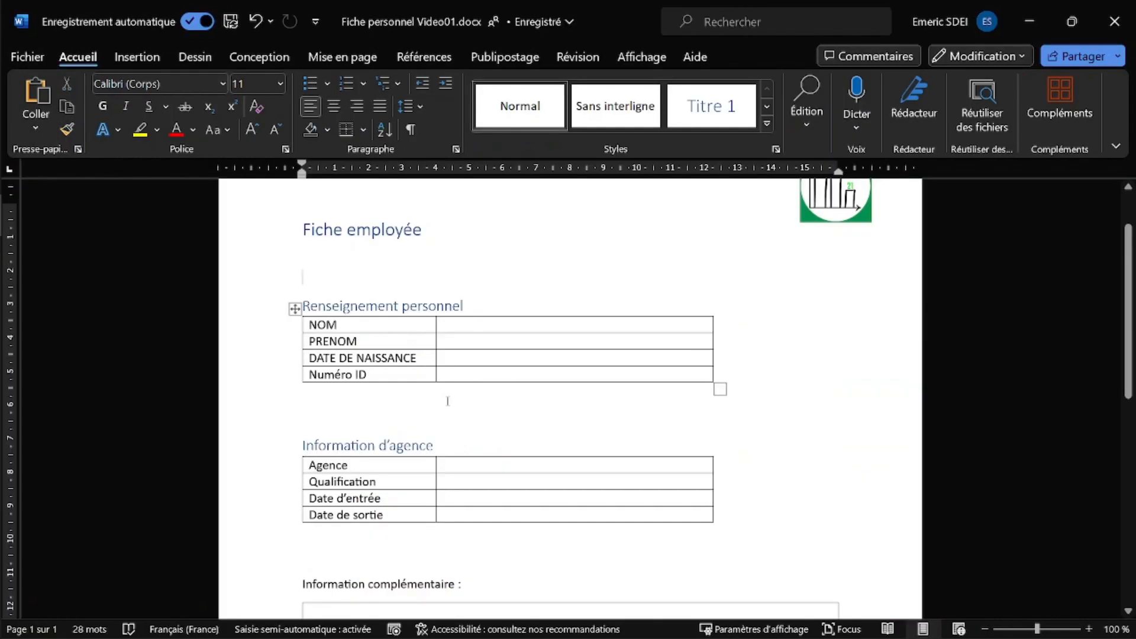
{"action": "scroll", "coordinate": [492, 411], "scroll_direction": "down", "scroll_amount": 5}
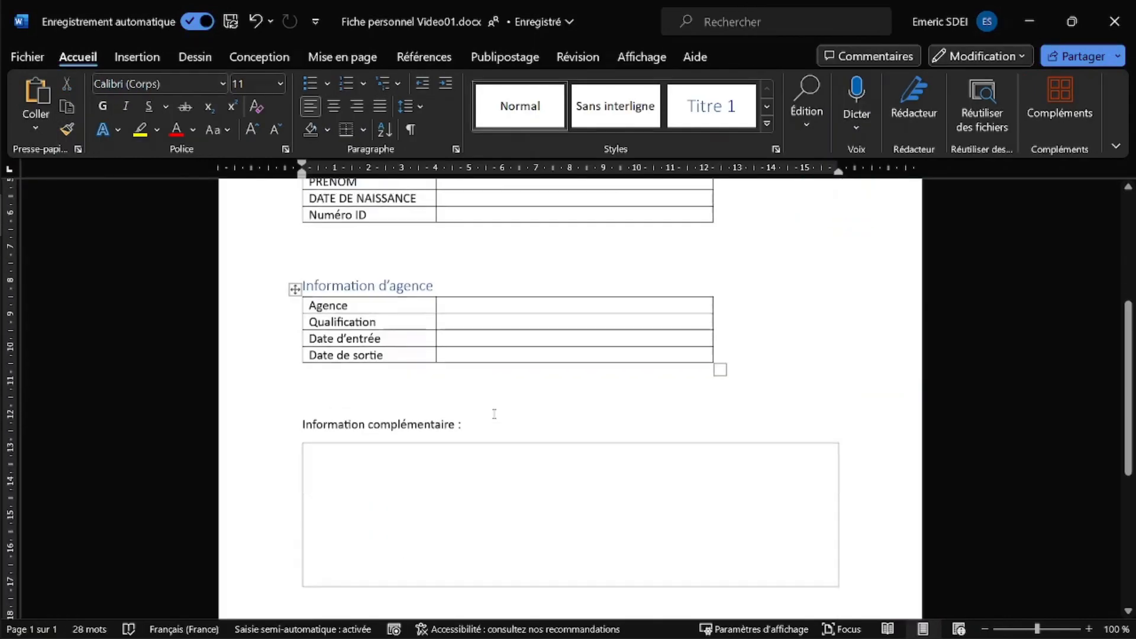
{"action": "scroll", "coordinate": [494, 414], "scroll_direction": "down", "scroll_amount": 1}
{"action": "key", "text": "alt+Tab"}
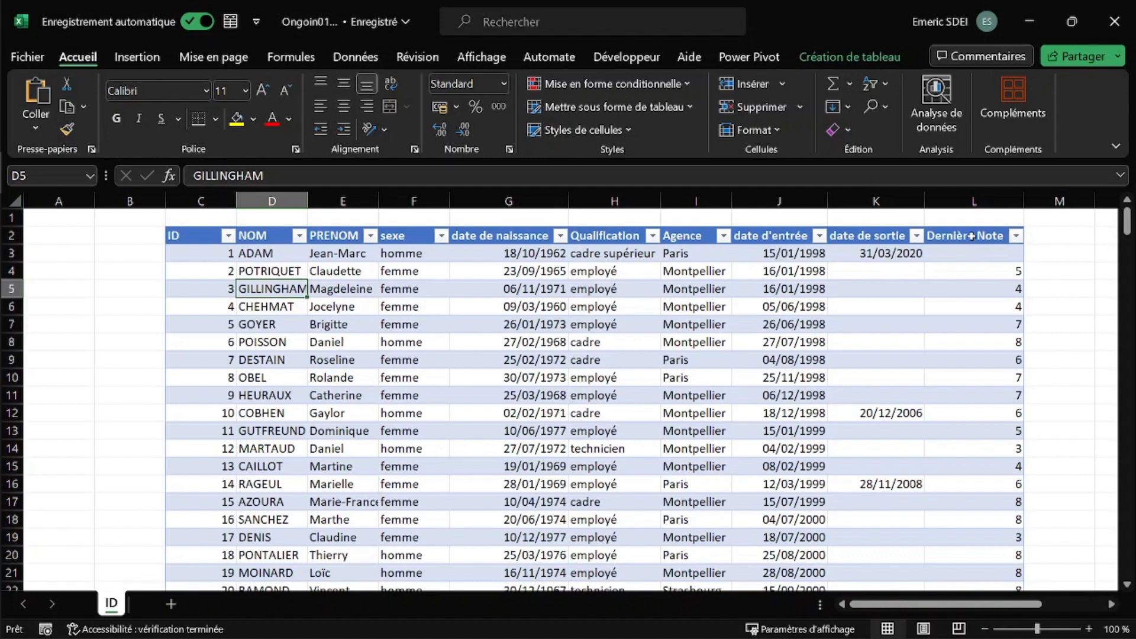
{"action": "key", "text": "alt+Tab"}
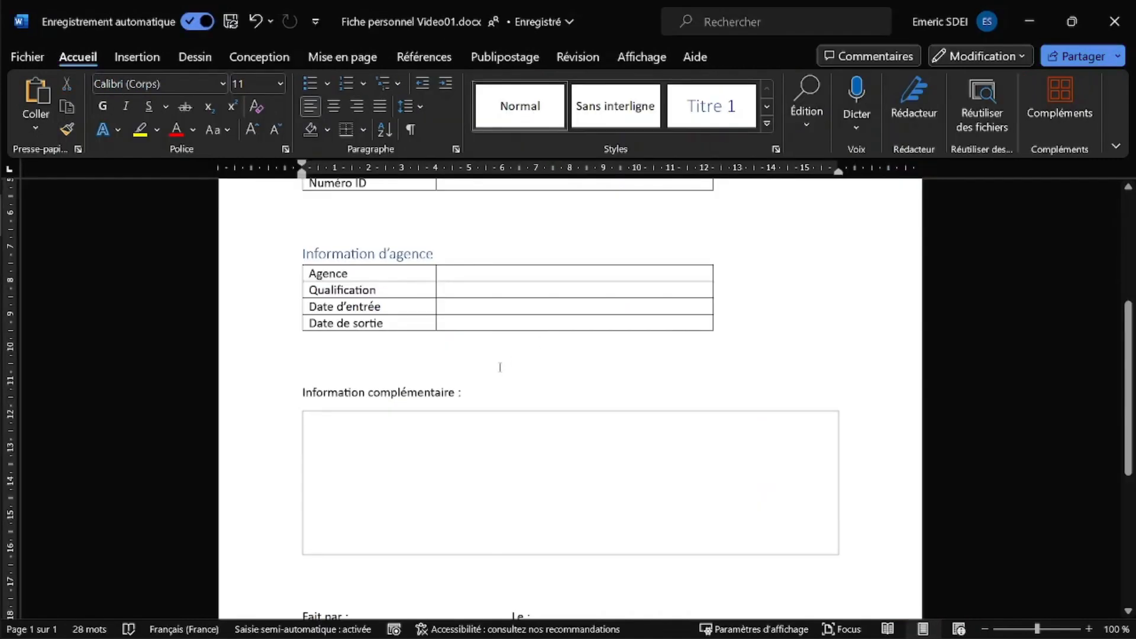
{"action": "scroll", "coordinate": [500, 367], "scroll_direction": "up", "scroll_amount": 5}
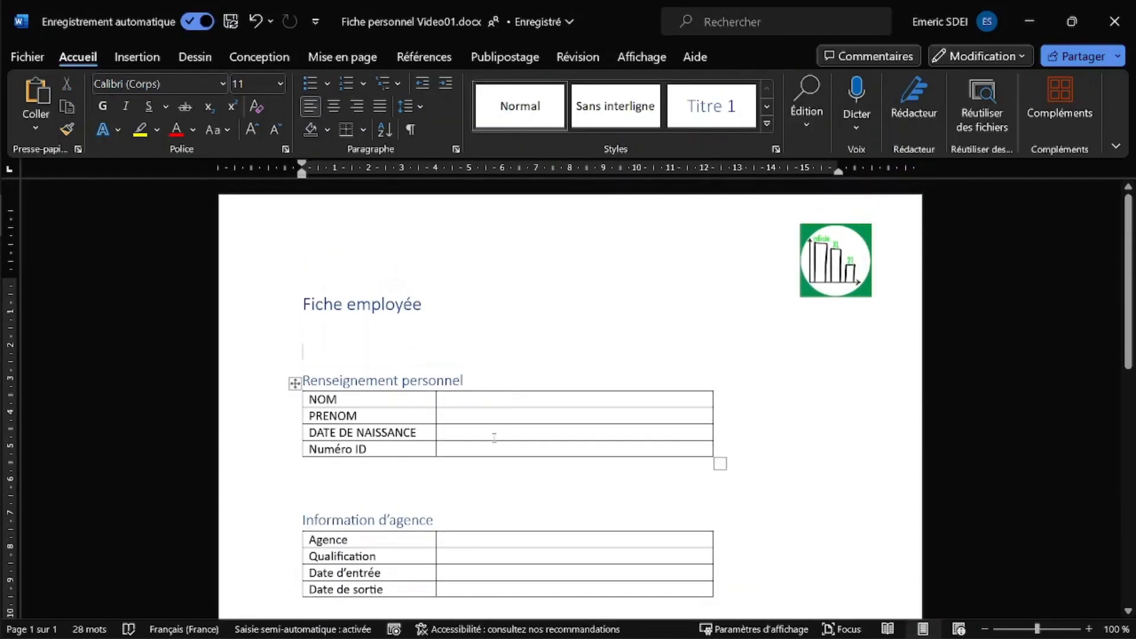
{"action": "scroll", "coordinate": [413, 383], "scroll_direction": "down", "scroll_amount": 3}
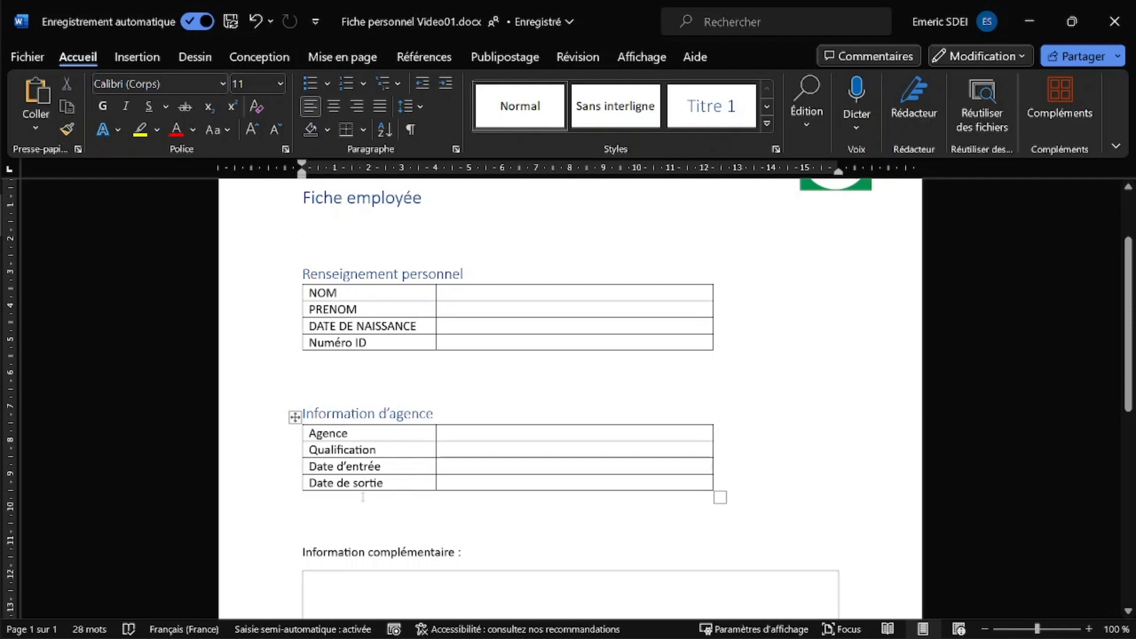
{"action": "scroll", "coordinate": [363, 497], "scroll_direction": "down", "scroll_amount": 2}
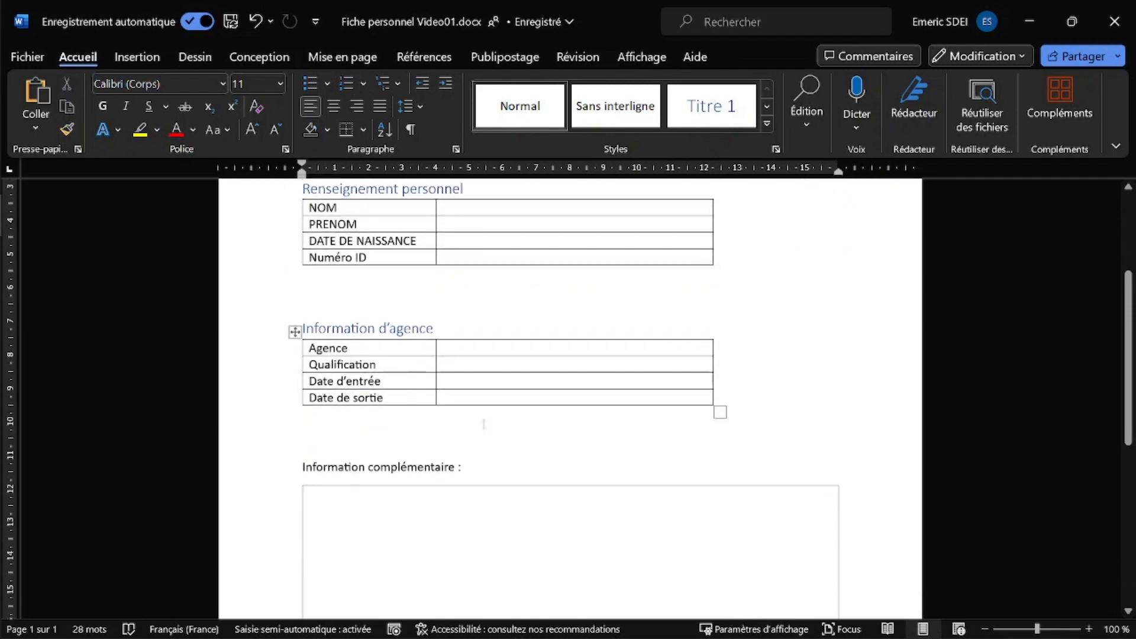
{"action": "scroll", "coordinate": [330, 397], "scroll_direction": "down", "scroll_amount": 3}
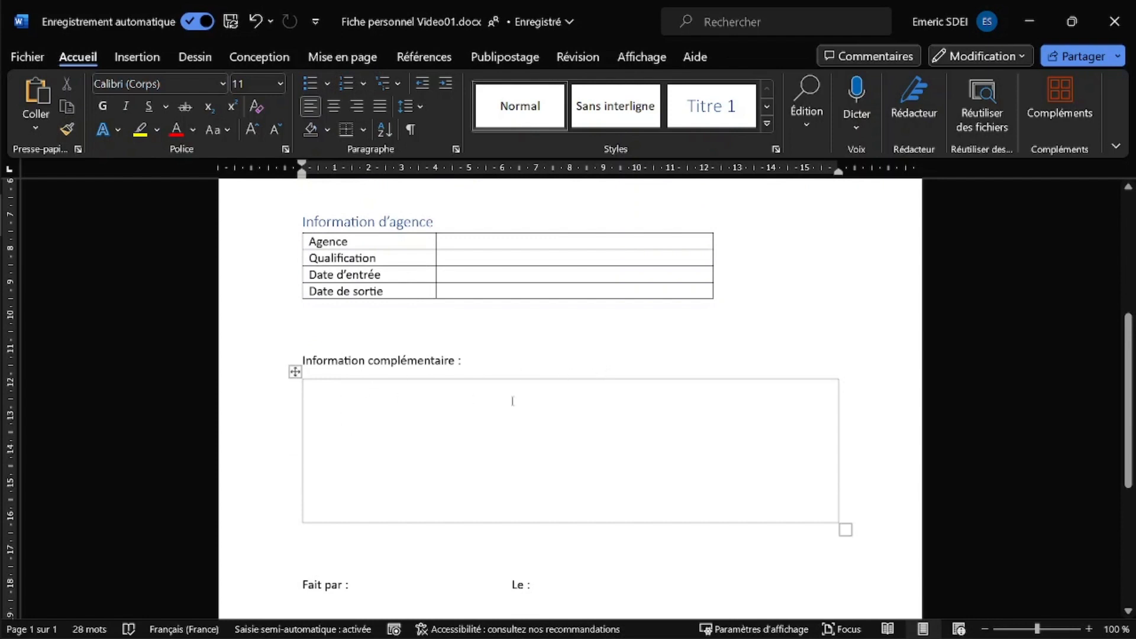
{"action": "scroll", "coordinate": [406, 545], "scroll_direction": "down", "scroll_amount": 2}
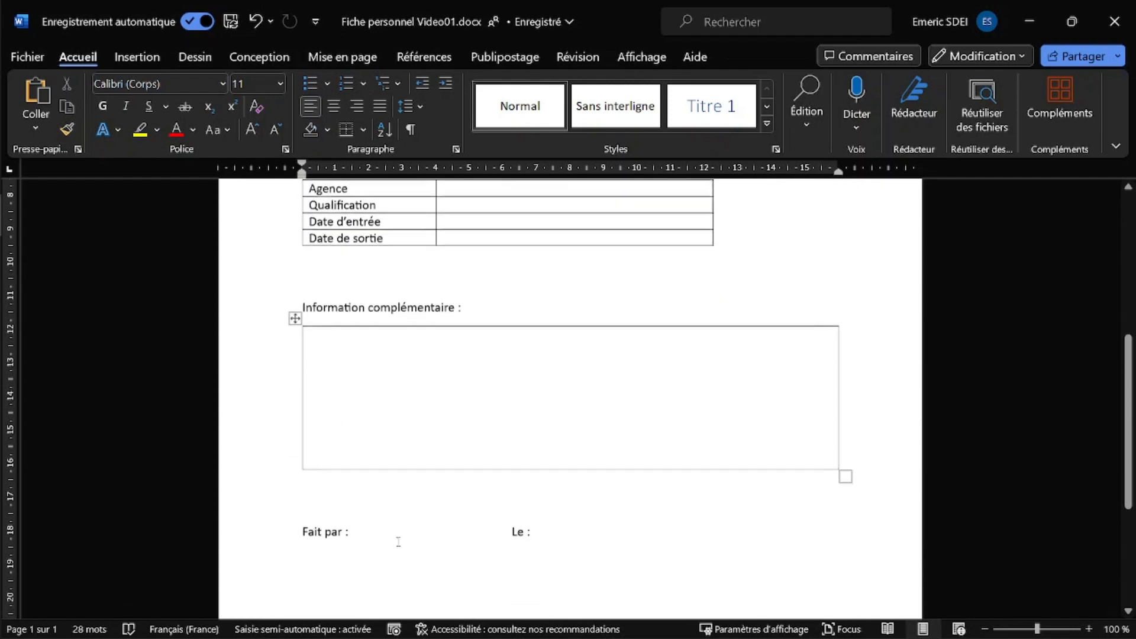
- Enter the preparer's name after 'Fait par' and 08/10/2023 after 'Le', then switch to Excel
{"action": "left_click", "coordinate": [367, 531]}
{"action": "type", "text": "Emeric"}
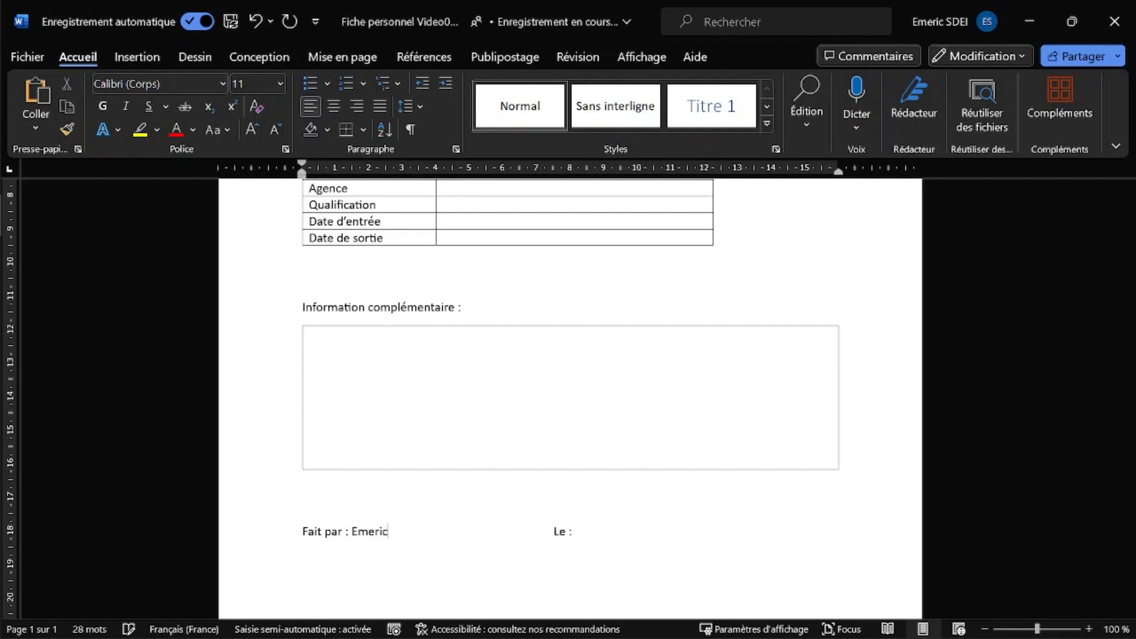
{"action": "left_click", "coordinate": [627, 532]}
{"action": "type", "text": "08/10/"}
{"action": "key", "text": "Return"}
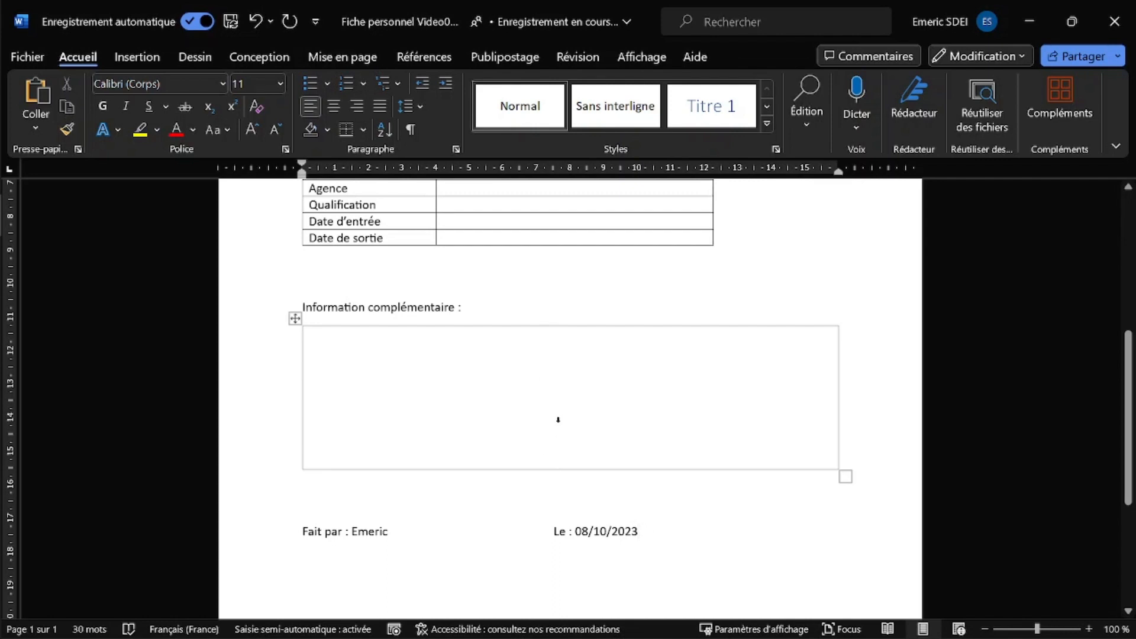
{"action": "scroll", "coordinate": [558, 419], "scroll_direction": "up", "scroll_amount": 3}
{"action": "scroll", "coordinate": [562, 444], "scroll_direction": "down", "scroll_amount": 4}
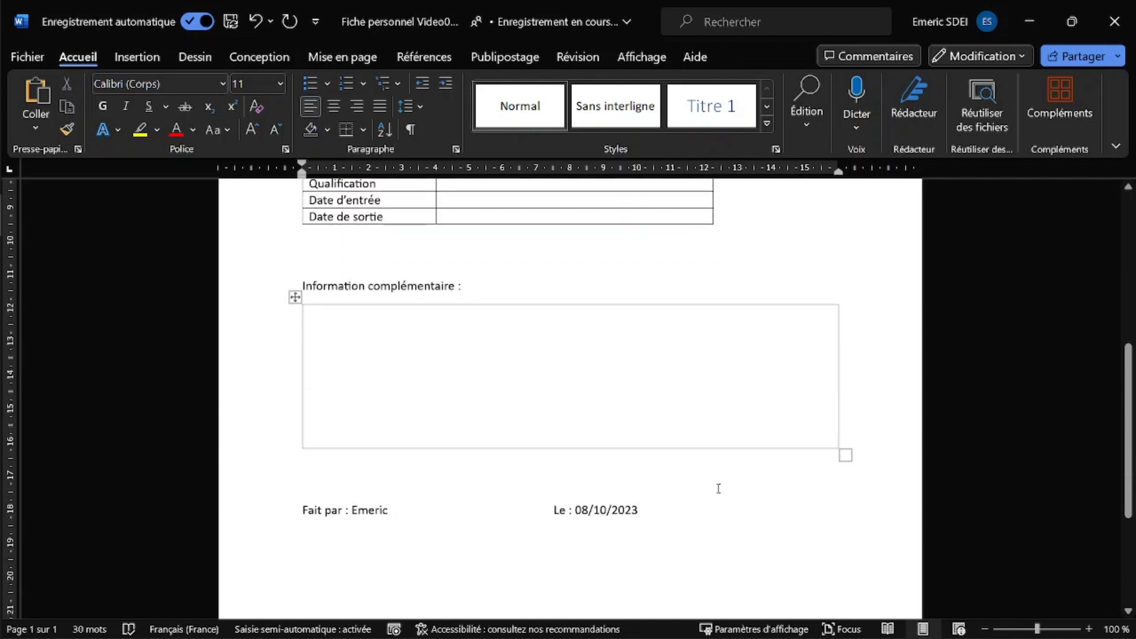
{"action": "scroll", "coordinate": [616, 436], "scroll_direction": "up", "scroll_amount": 9}
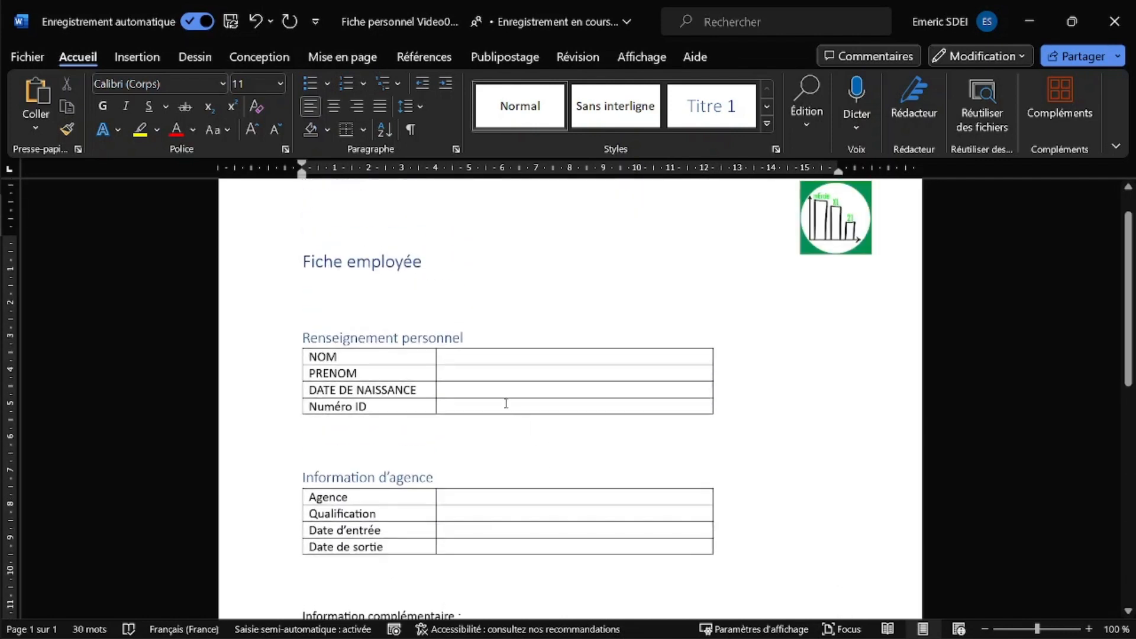
{"action": "key", "text": "alt+Tab"}
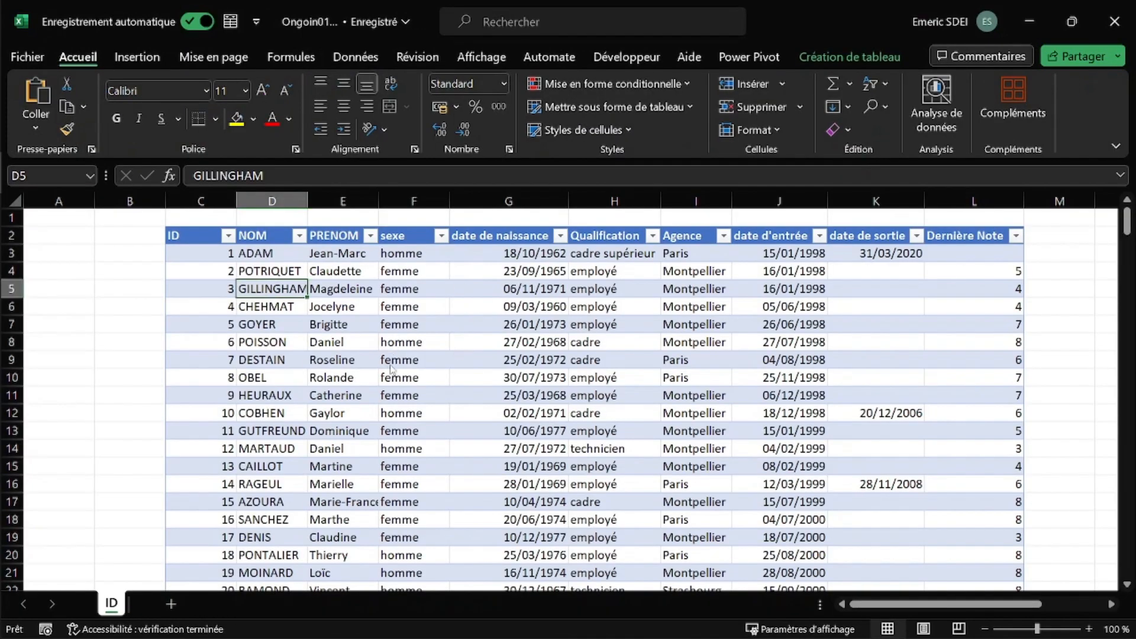
- Switch from the Excel staff table back to the Word employee form
{"action": "key", "text": "alt+Tab"}
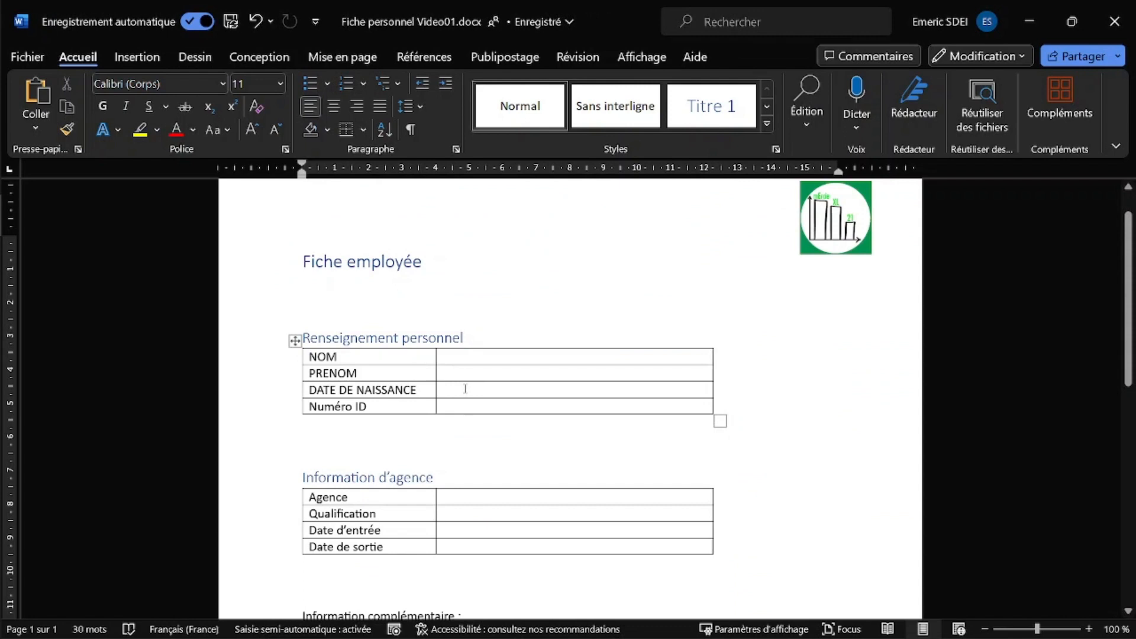
- With the cursor in the NOM cell, launch the Publipostage step-by-step merge wizard
{"action": "left_click", "coordinate": [454, 356]}
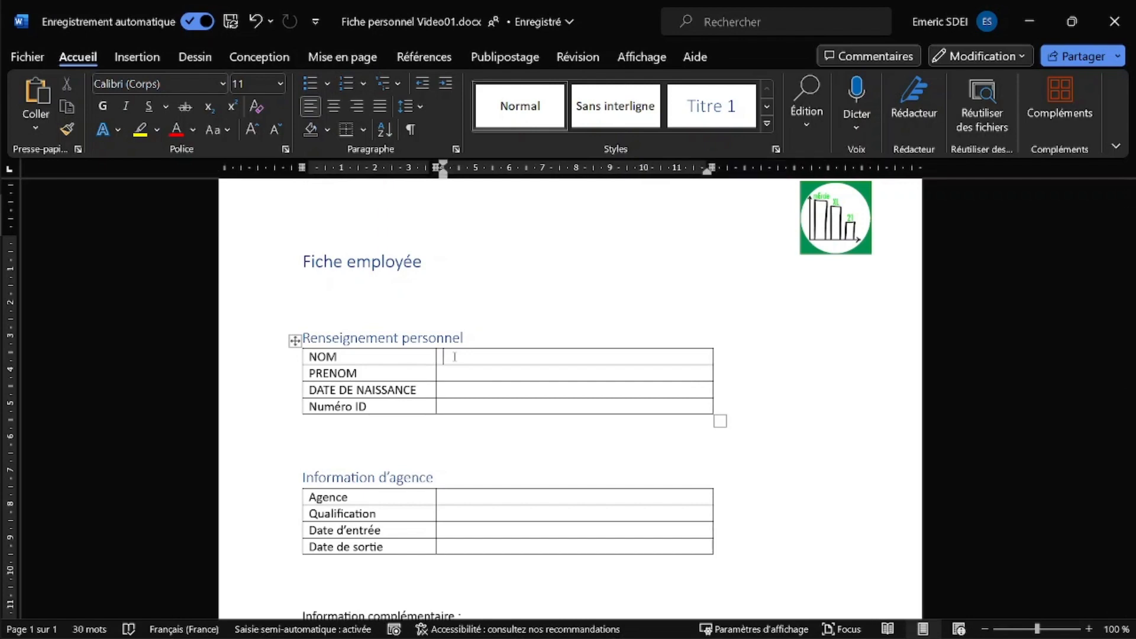
{"action": "left_click", "coordinate": [493, 62]}
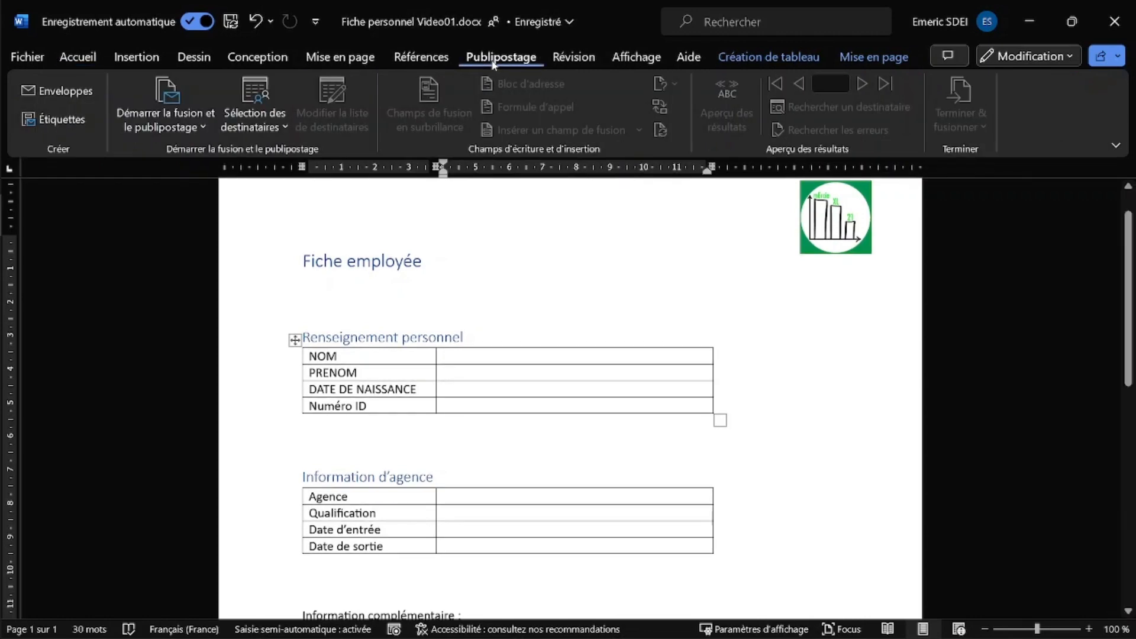
{"action": "left_click", "coordinate": [196, 130]}
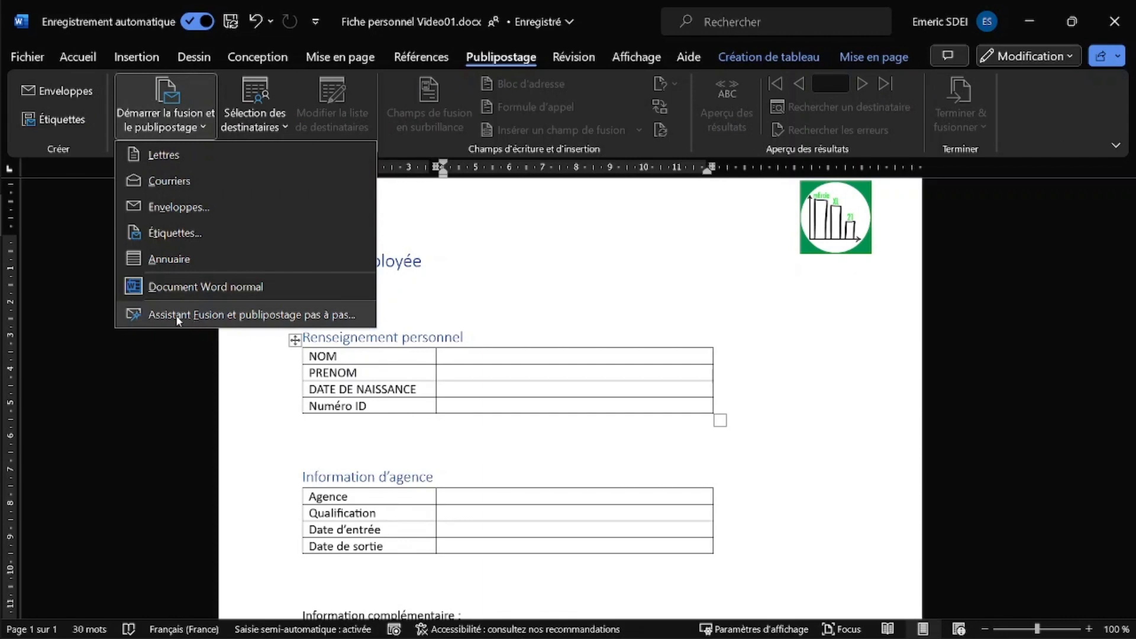
{"action": "left_click", "coordinate": [190, 314]}
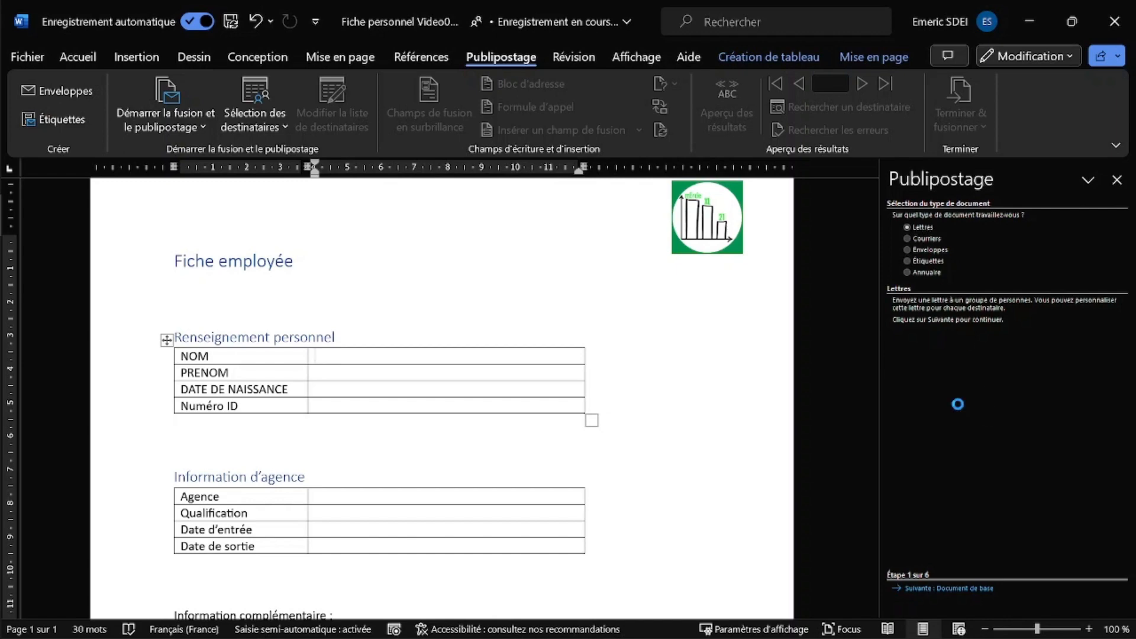
- Advance the wizard past the base document step to recipient selection, keeping Lettres and the current document
{"action": "left_click", "coordinate": [939, 589]}
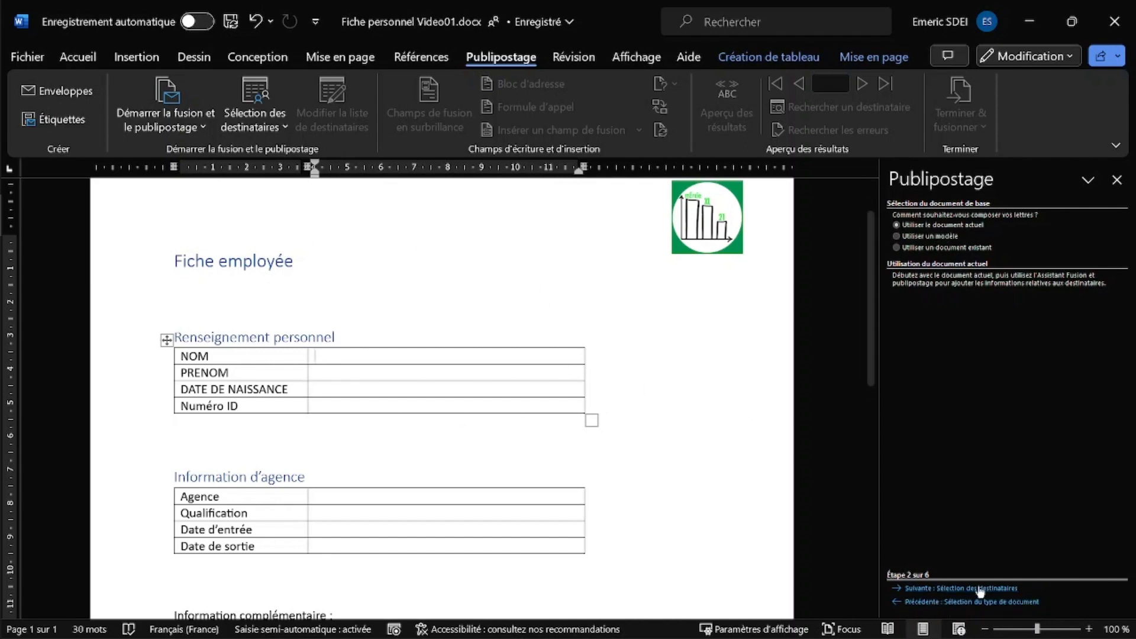
{"action": "scroll", "coordinate": [439, 377], "scroll_direction": "down", "scroll_amount": 1}
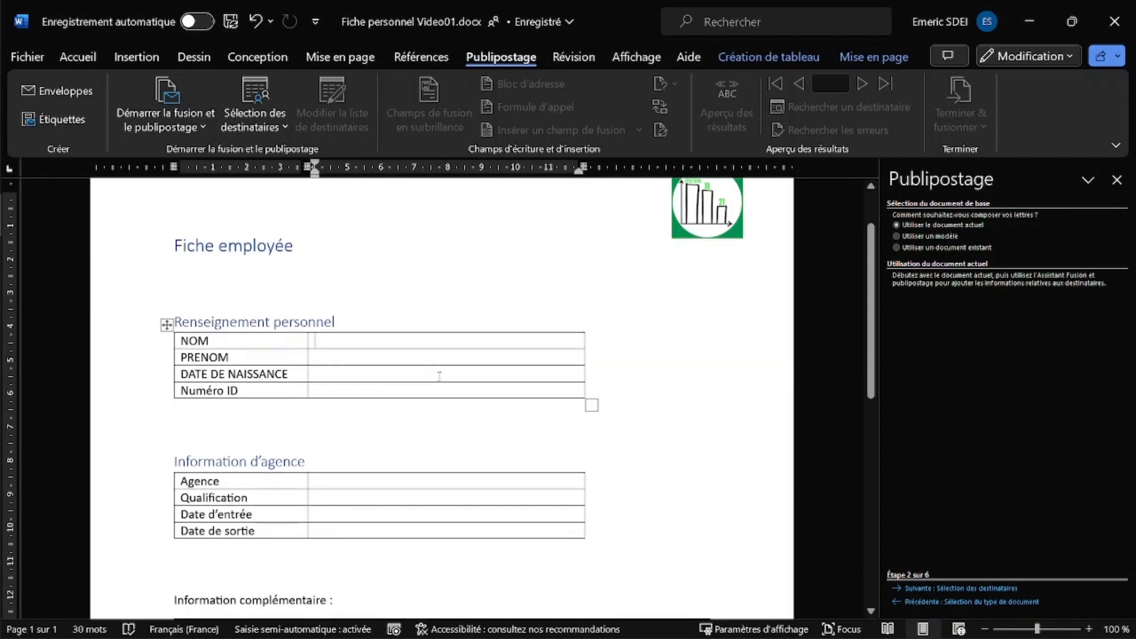
{"action": "scroll", "coordinate": [439, 377], "scroll_direction": "down", "scroll_amount": 7}
{"action": "scroll", "coordinate": [439, 378], "scroll_direction": "up", "scroll_amount": 2}
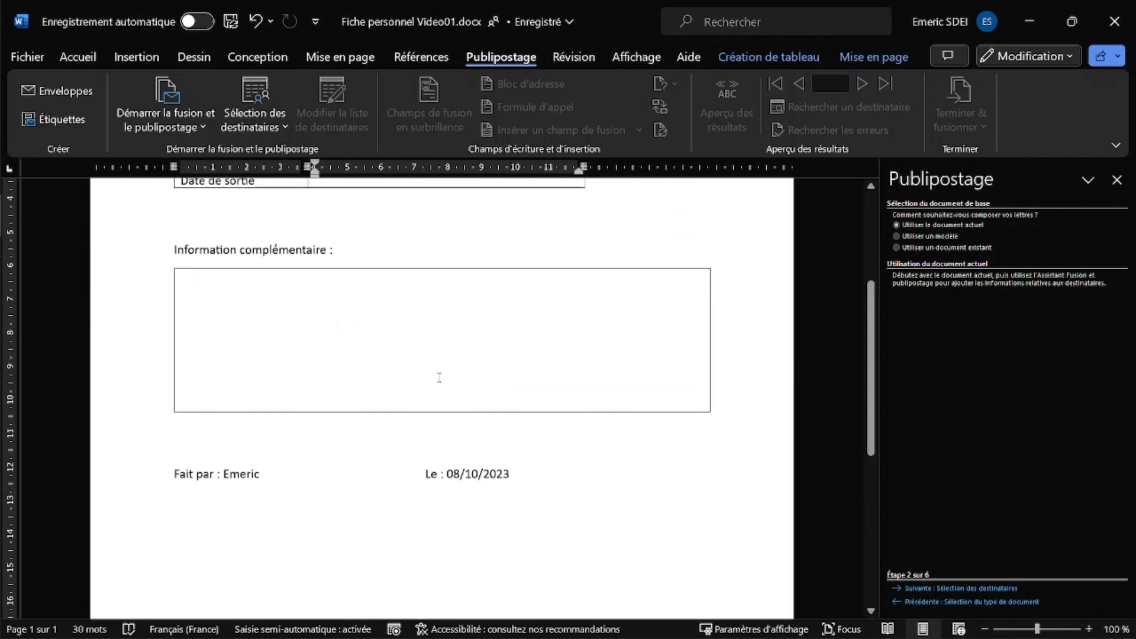
{"action": "scroll", "coordinate": [439, 378], "scroll_direction": "up", "scroll_amount": 6}
{"action": "left_click", "coordinate": [958, 588]}
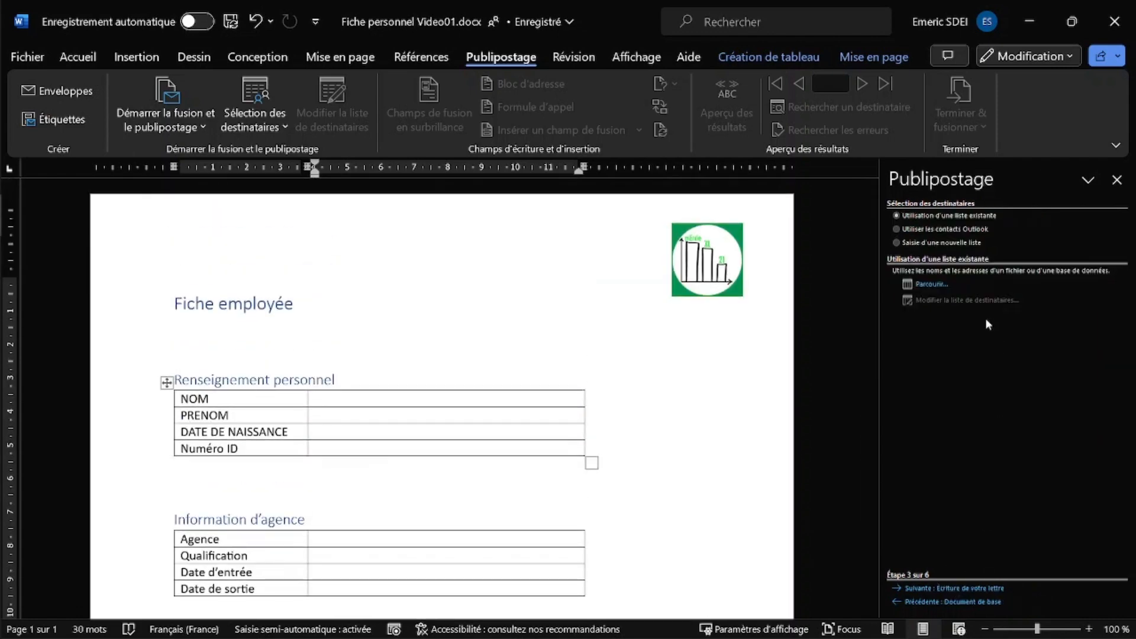
- Browse to Bureau > Fiches and open Ongoin01.xlsx as the recipient data source
{"action": "left_click", "coordinate": [931, 285]}
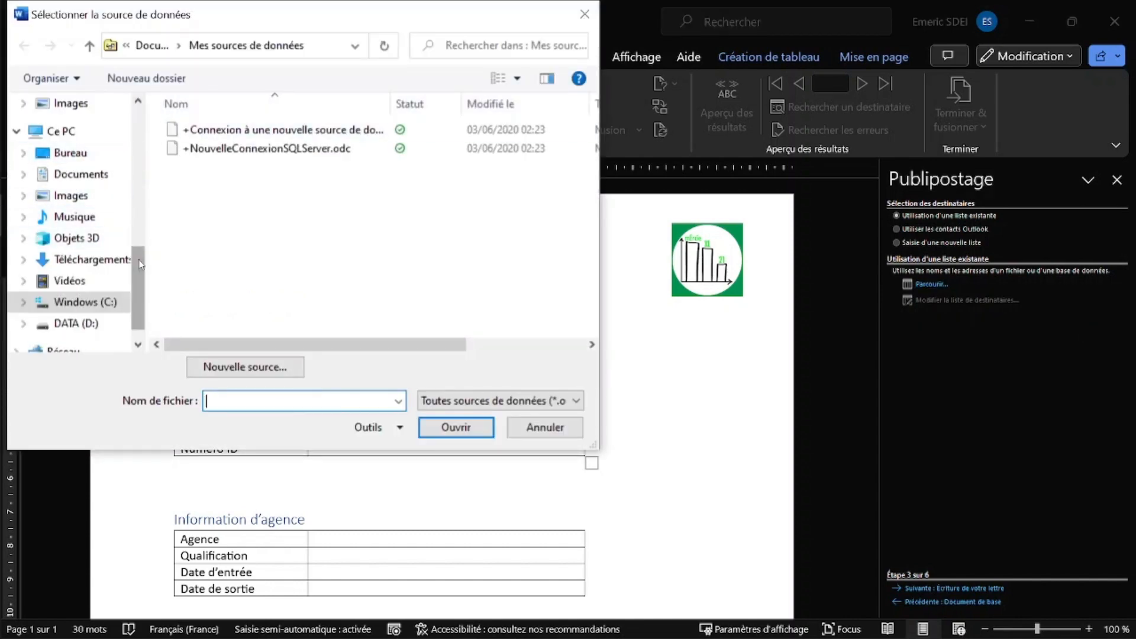
{"action": "left_click_drag", "start_coordinate": [138, 254], "coordinate": [136, 108]}
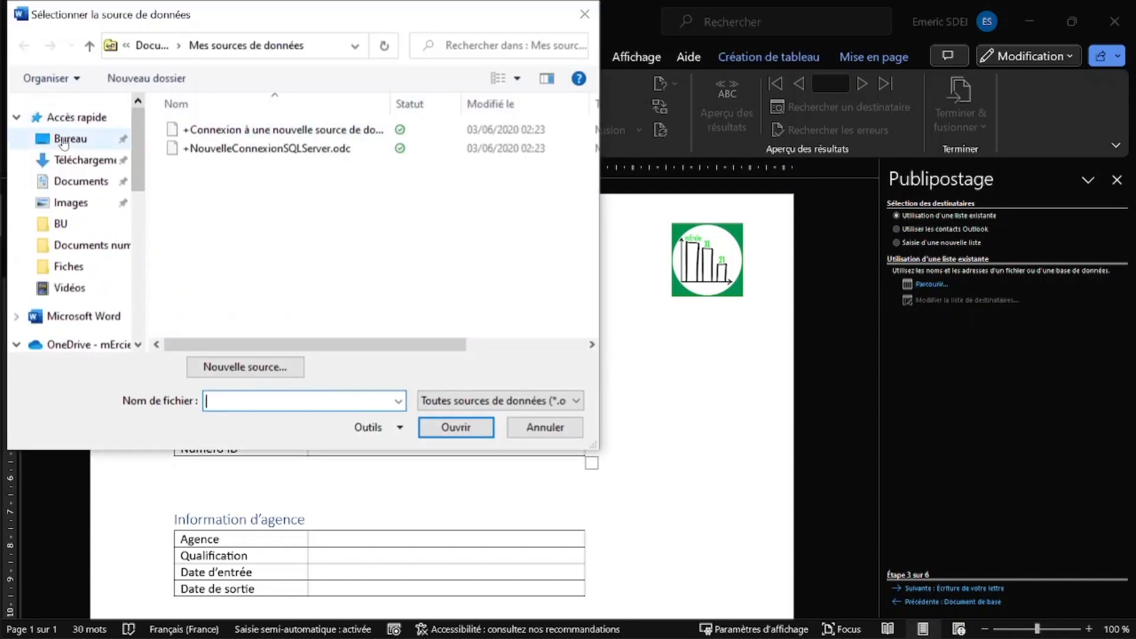
{"action": "left_click", "coordinate": [66, 138]}
{"action": "double_click", "coordinate": [195, 147]}
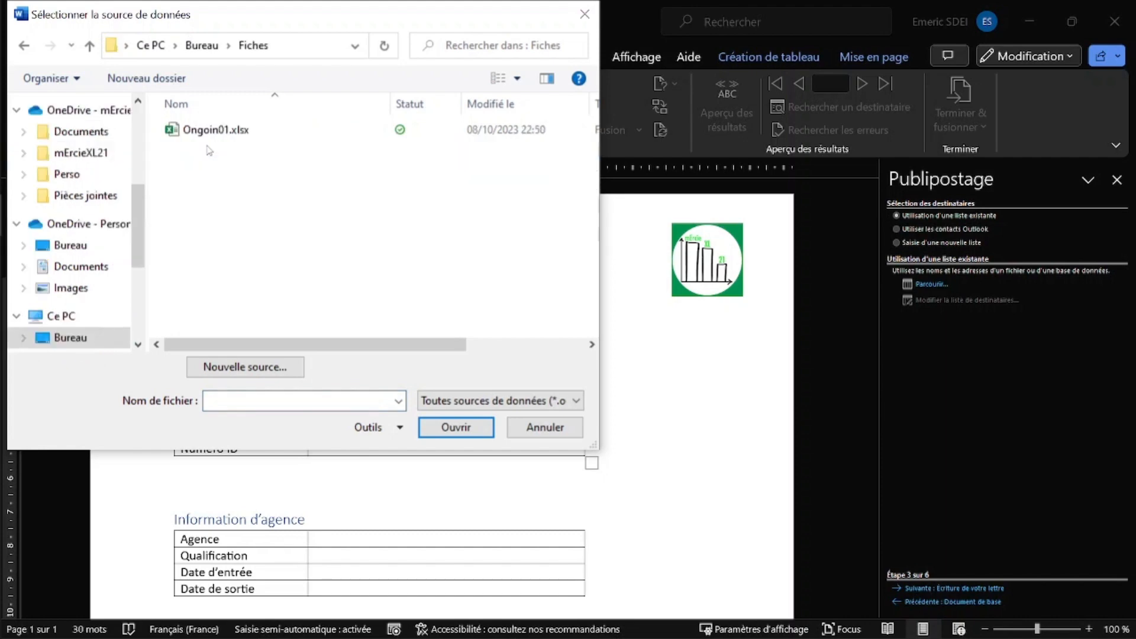
{"action": "left_click", "coordinate": [214, 130]}
{"action": "left_click", "coordinate": [486, 434]}
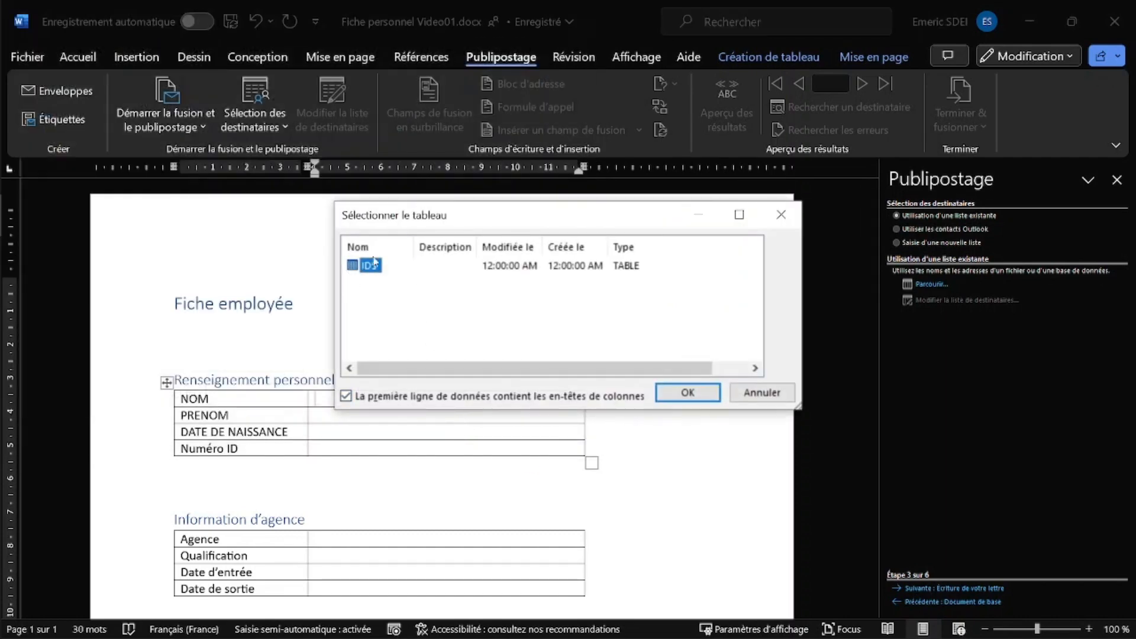
- Select the IDS sheet and confirm the employee recipient list with OK
{"action": "left_click", "coordinate": [689, 394]}
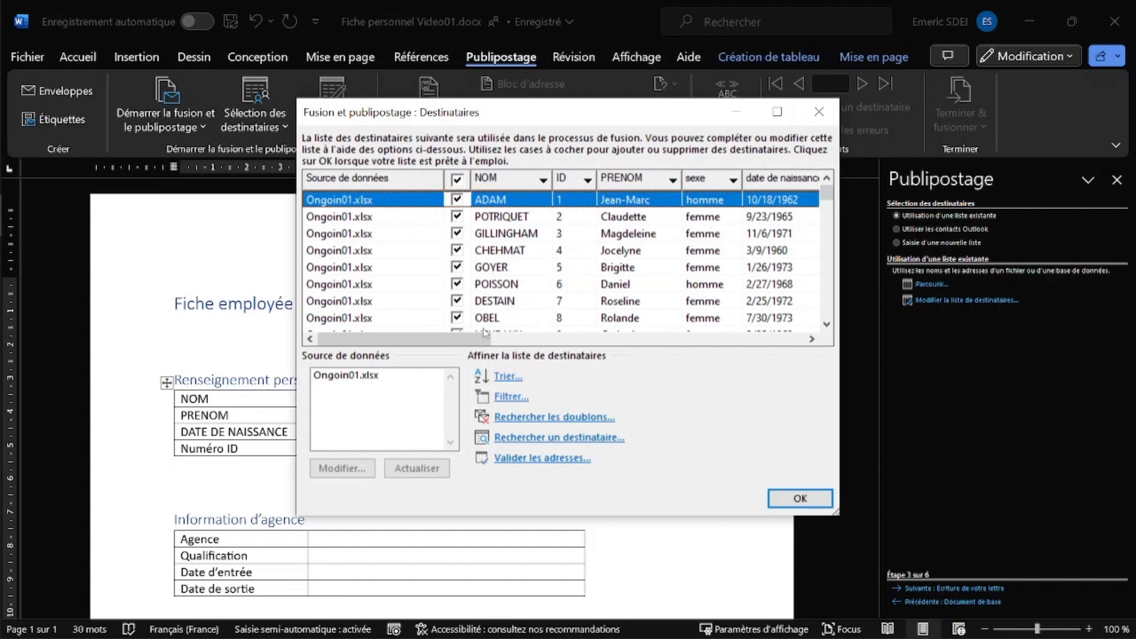
{"action": "left_click_drag", "start_coordinate": [451, 339], "coordinate": [421, 354]}
{"action": "left_click", "coordinate": [801, 497]}
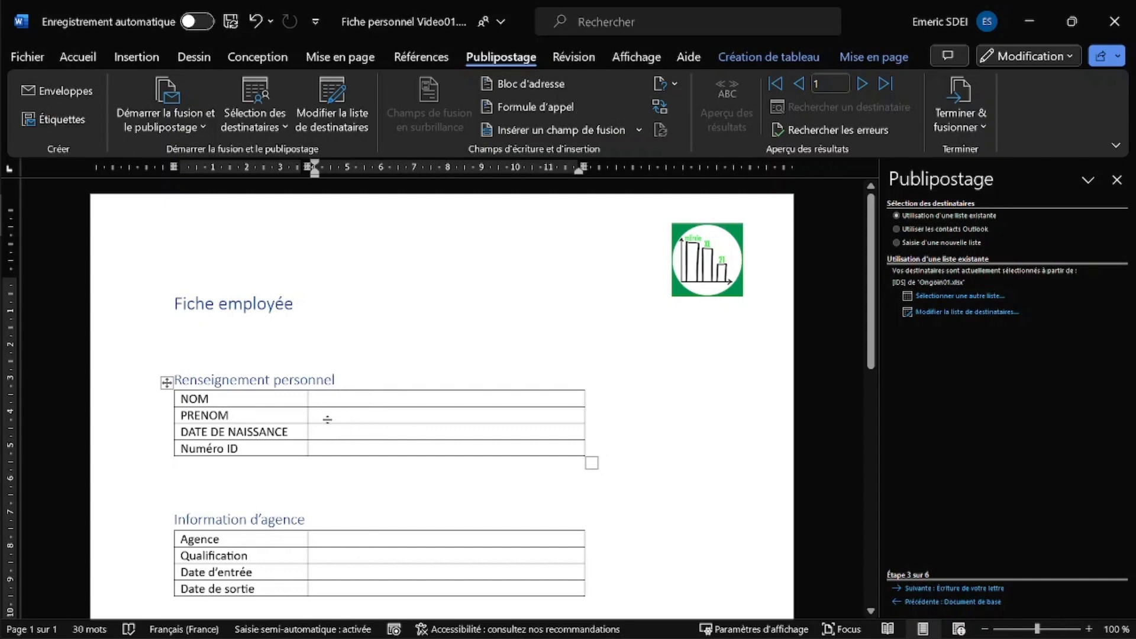
- Advance to step 4 and insert the «NOM» merge field into the NOM value cell
{"action": "left_click", "coordinate": [932, 589]}
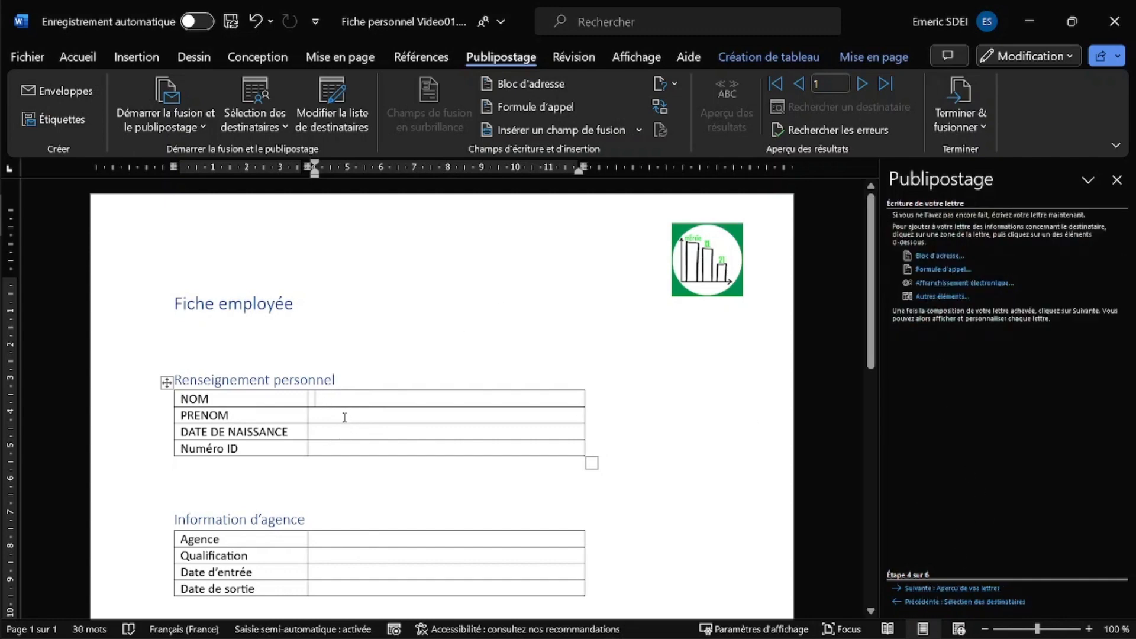
{"action": "left_click", "coordinate": [314, 401]}
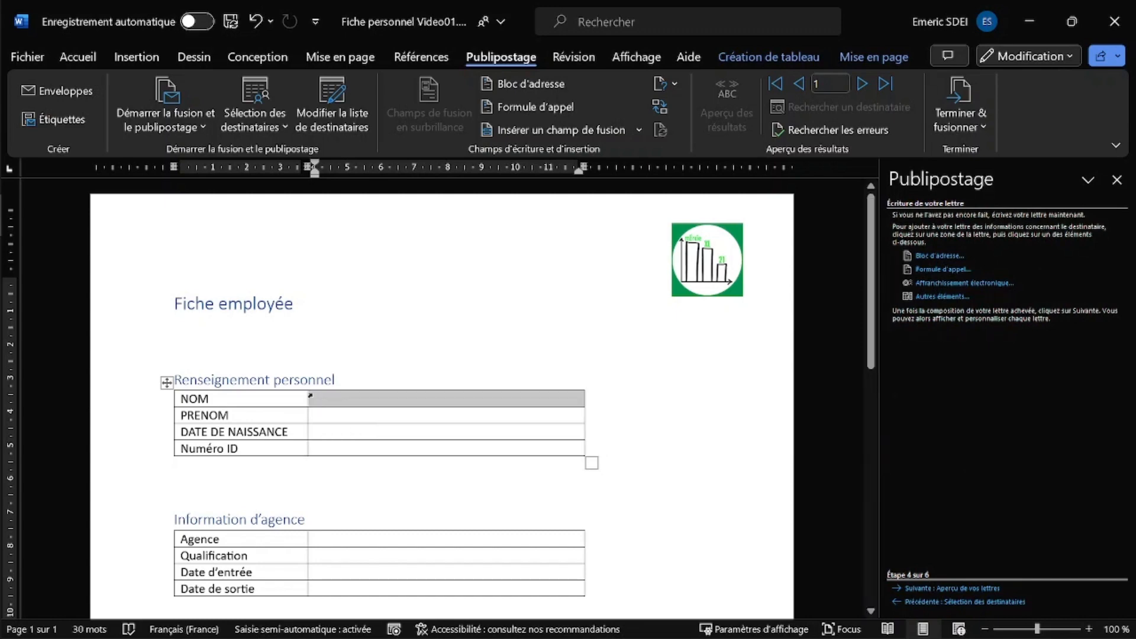
{"action": "left_click", "coordinate": [324, 400]}
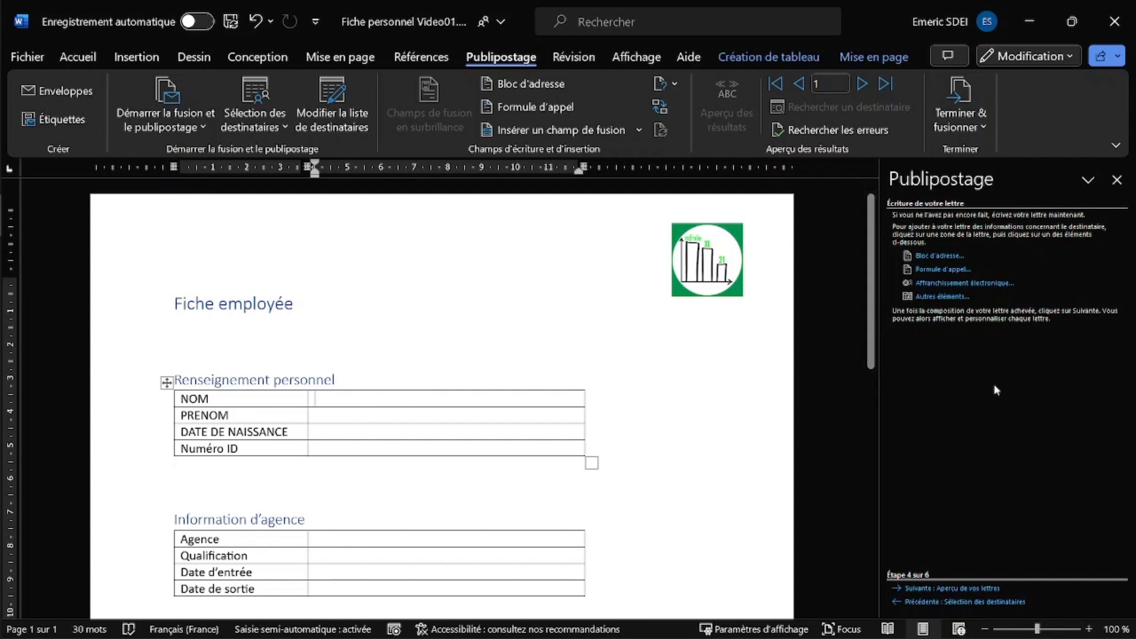
{"action": "left_click", "coordinate": [941, 296]}
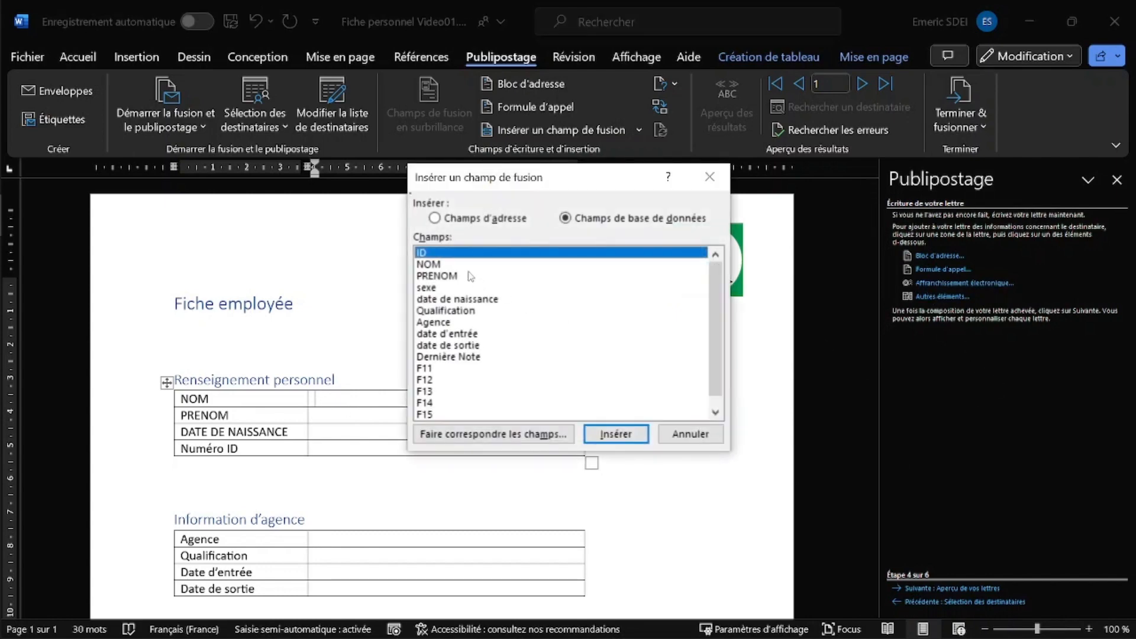
{"action": "left_click", "coordinate": [438, 265]}
{"action": "left_click", "coordinate": [637, 435]}
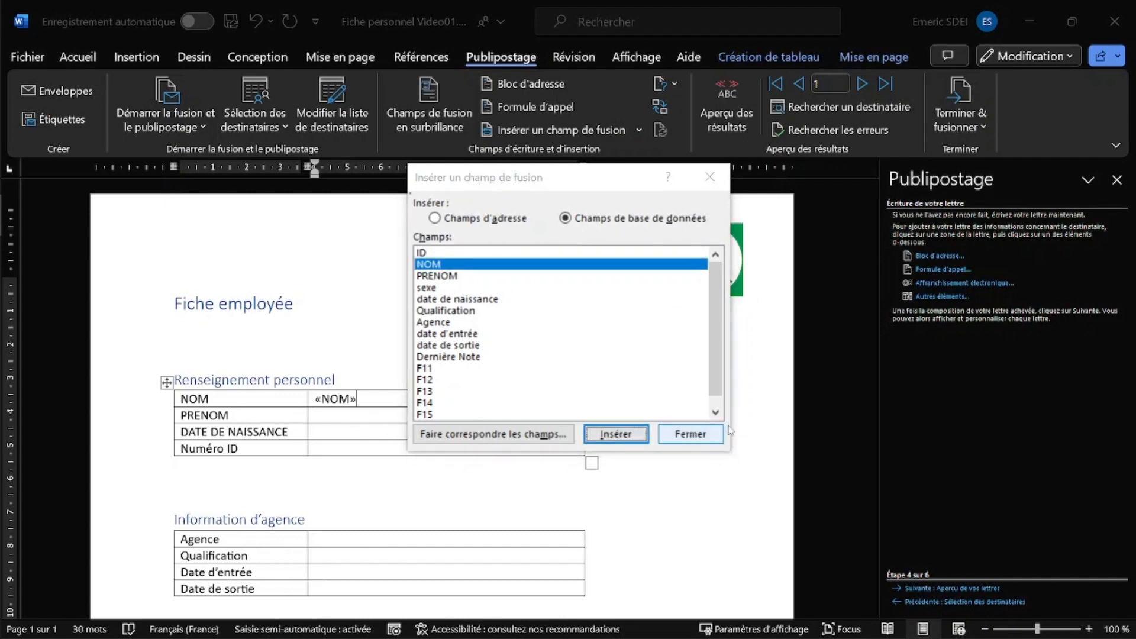
{"action": "left_click", "coordinate": [705, 436]}
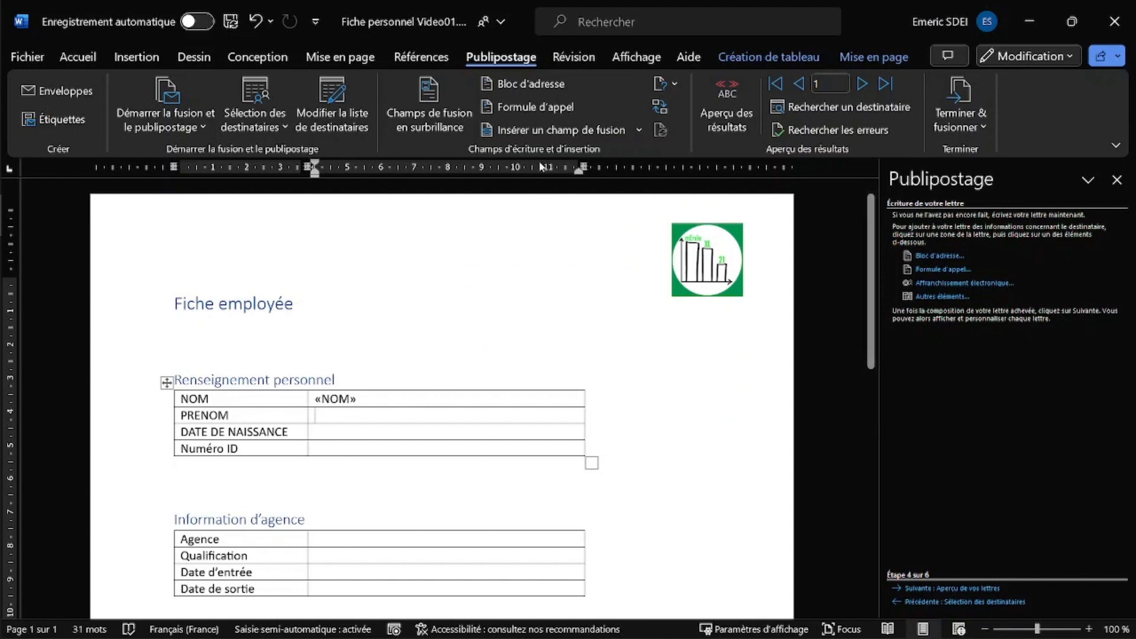
- Insert the «PRENOM», «date_de_naissance» and «ID» merge fields into their value cells
{"action": "left_click", "coordinate": [637, 130]}
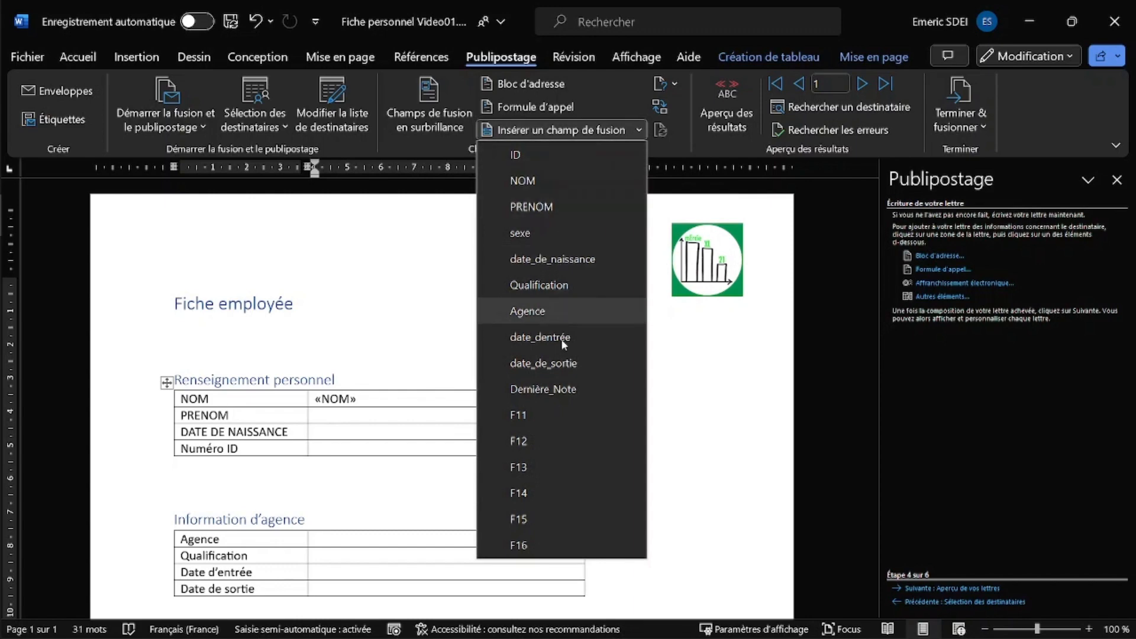
{"action": "left_click", "coordinate": [539, 208]}
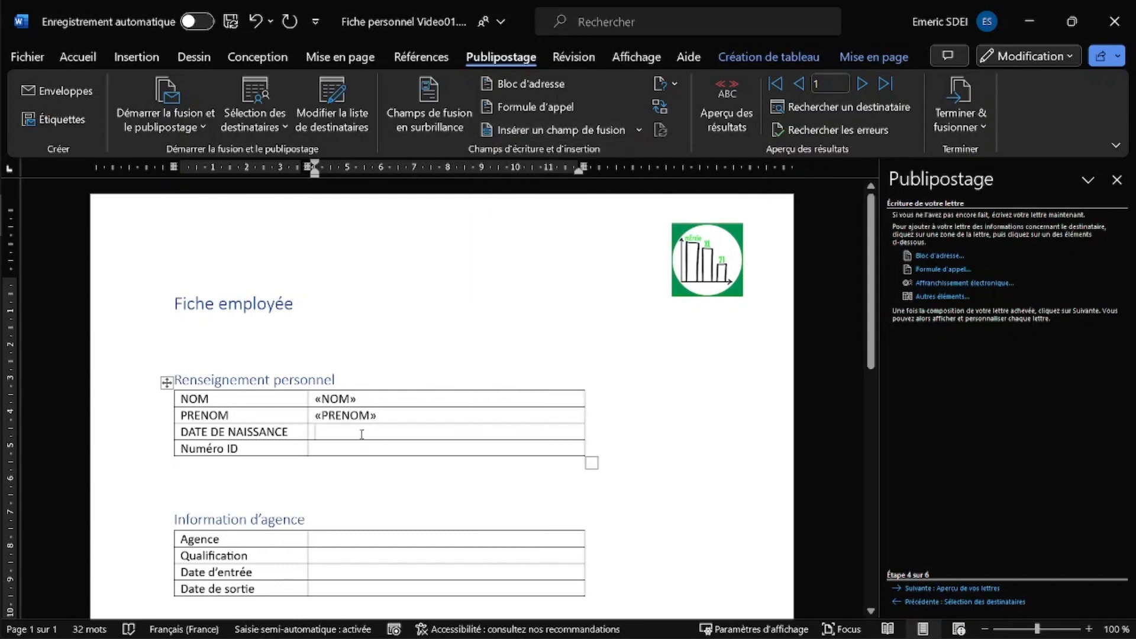
{"action": "left_click", "coordinate": [640, 132]}
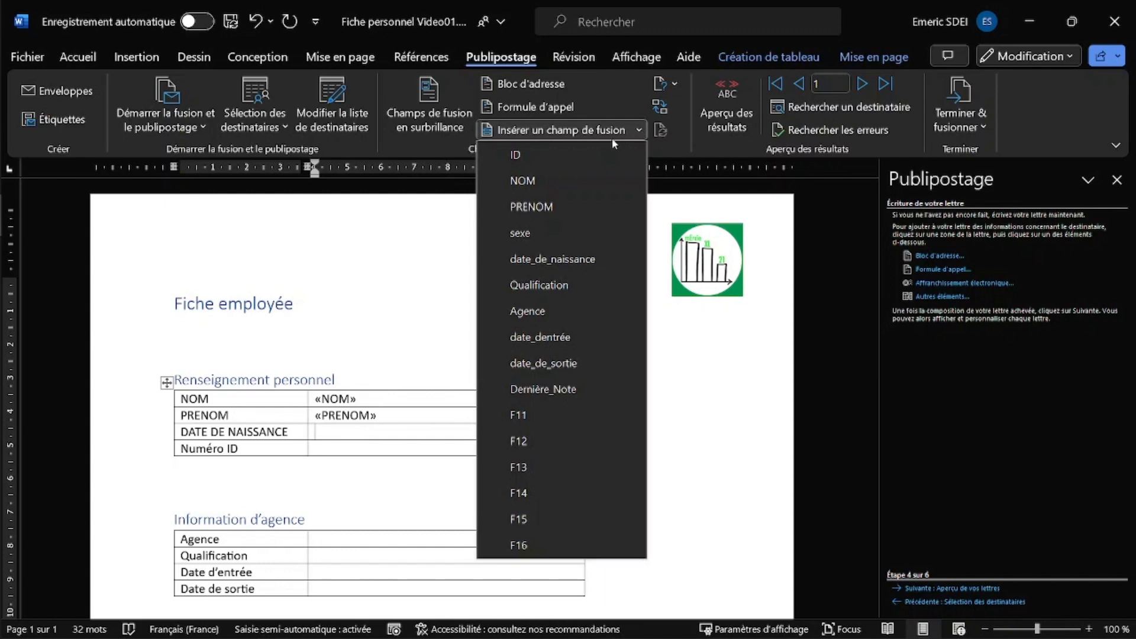
{"action": "left_click", "coordinate": [562, 259]}
{"action": "left_click", "coordinate": [375, 447]}
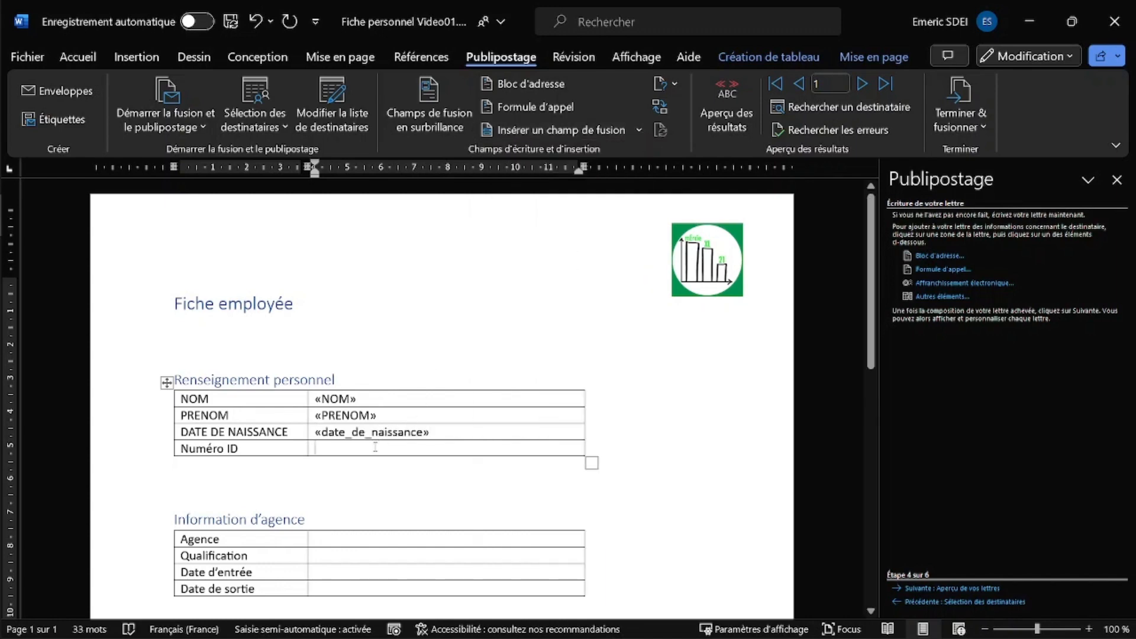
{"action": "left_click", "coordinate": [638, 131]}
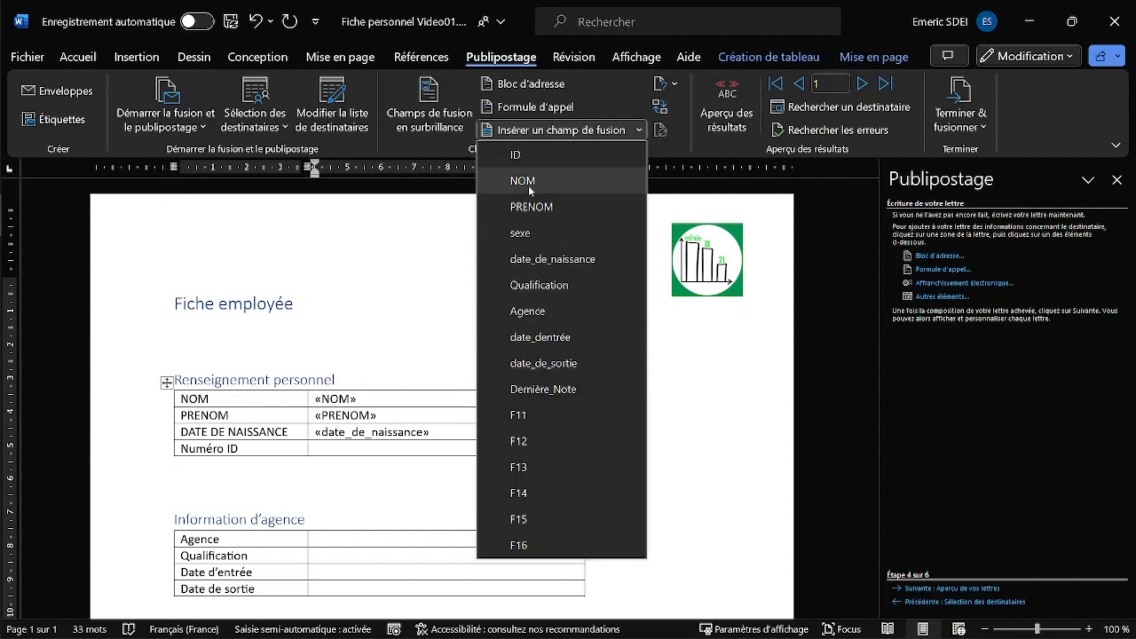
{"action": "left_click", "coordinate": [523, 157]}
- Insert the «Agence» and «Qualification» merge fields into the second table's cells
{"action": "left_click", "coordinate": [323, 537]}
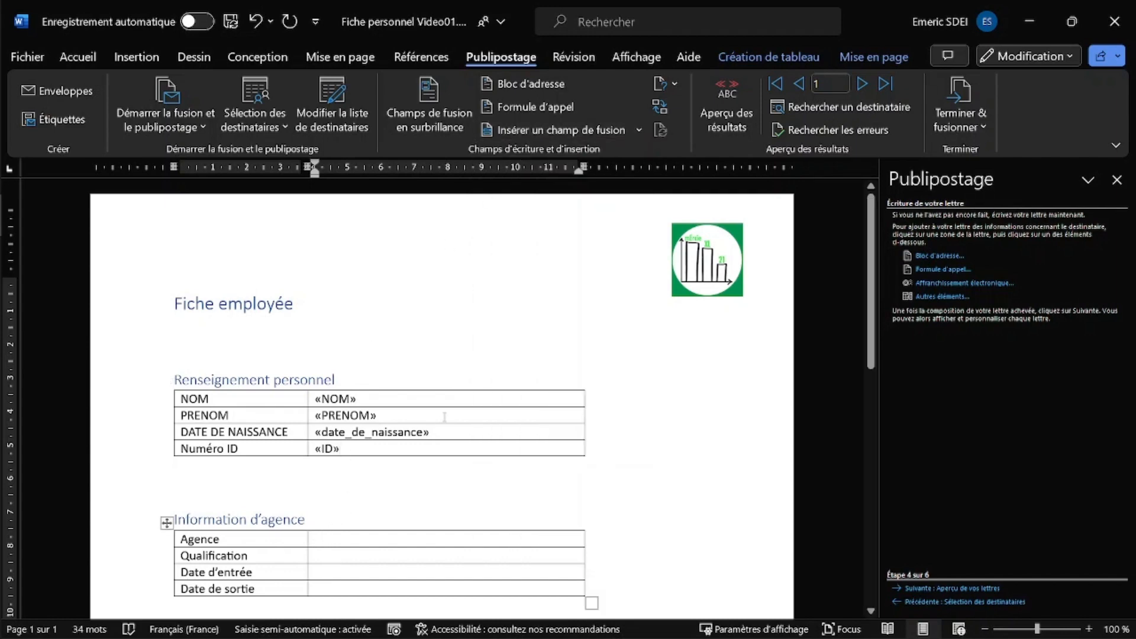
{"action": "scroll", "coordinate": [445, 417], "scroll_direction": "down", "scroll_amount": 3}
{"action": "left_click", "coordinate": [639, 130]}
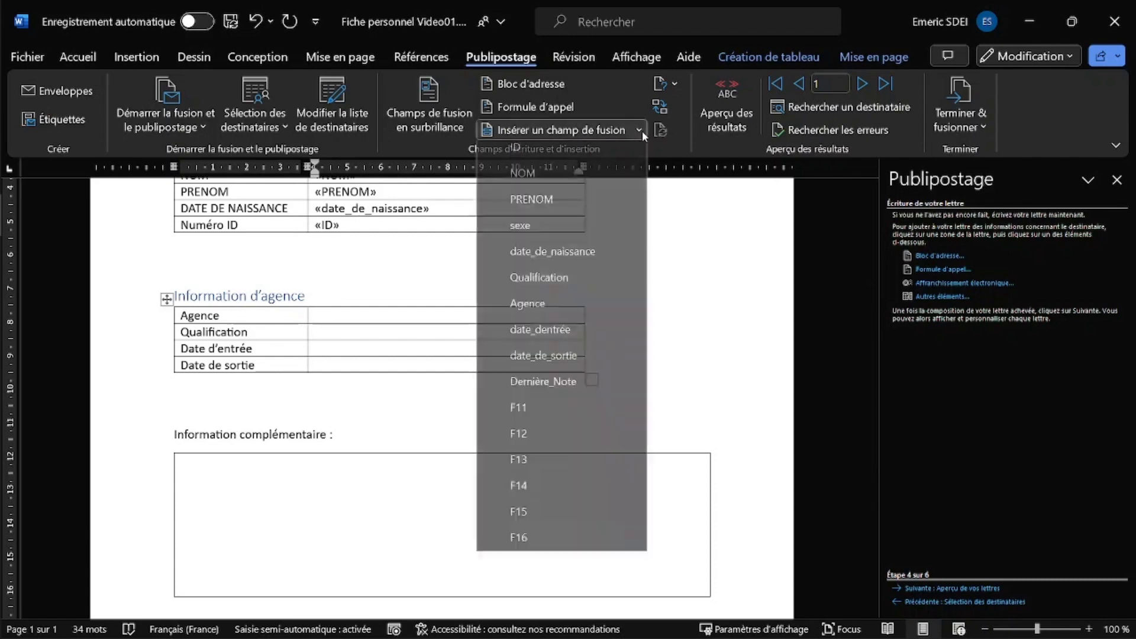
{"action": "left_click", "coordinate": [537, 311]}
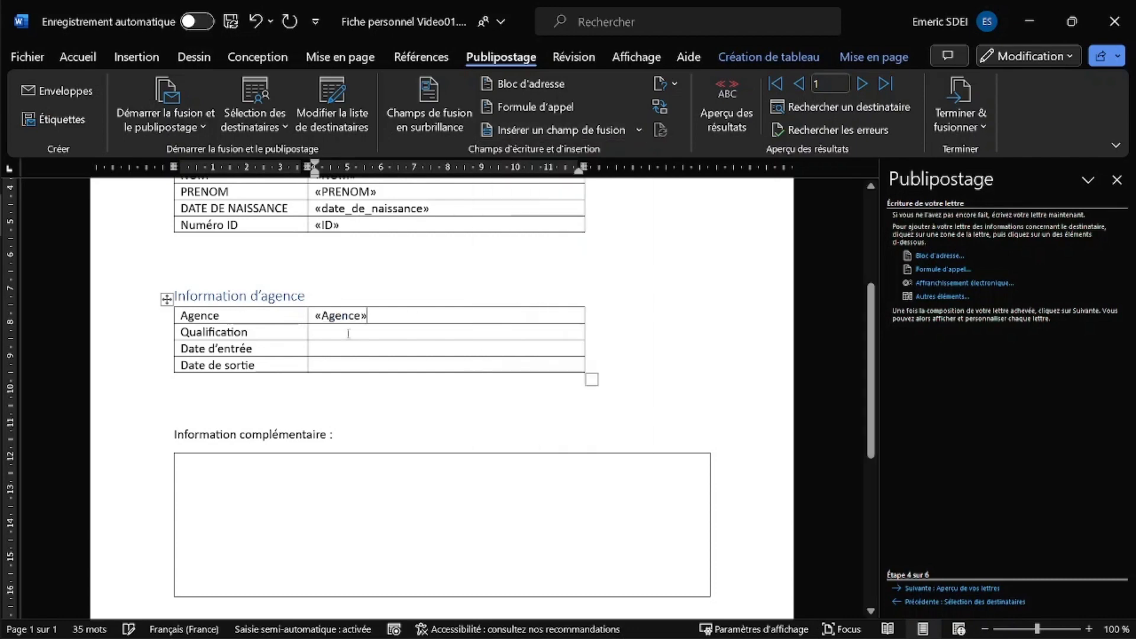
{"action": "left_click", "coordinate": [344, 333]}
{"action": "left_click", "coordinate": [639, 130]}
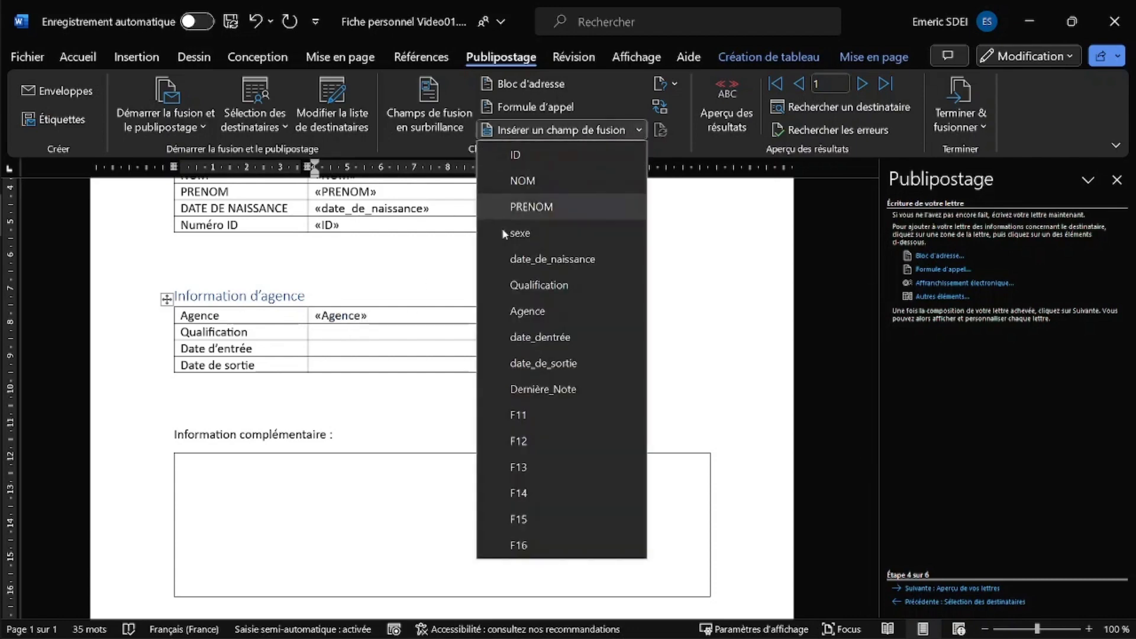
{"action": "left_click", "coordinate": [528, 289]}
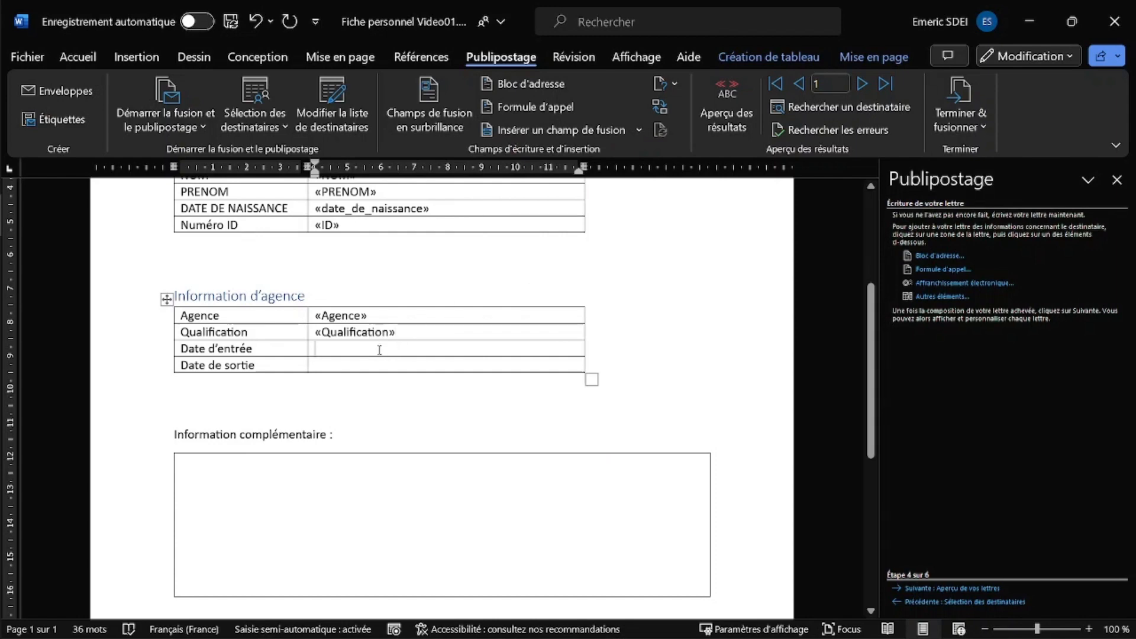
- Insert the «date_dentrée» and «date_de_sortie» merge fields into their value cells
{"action": "left_click", "coordinate": [639, 130]}
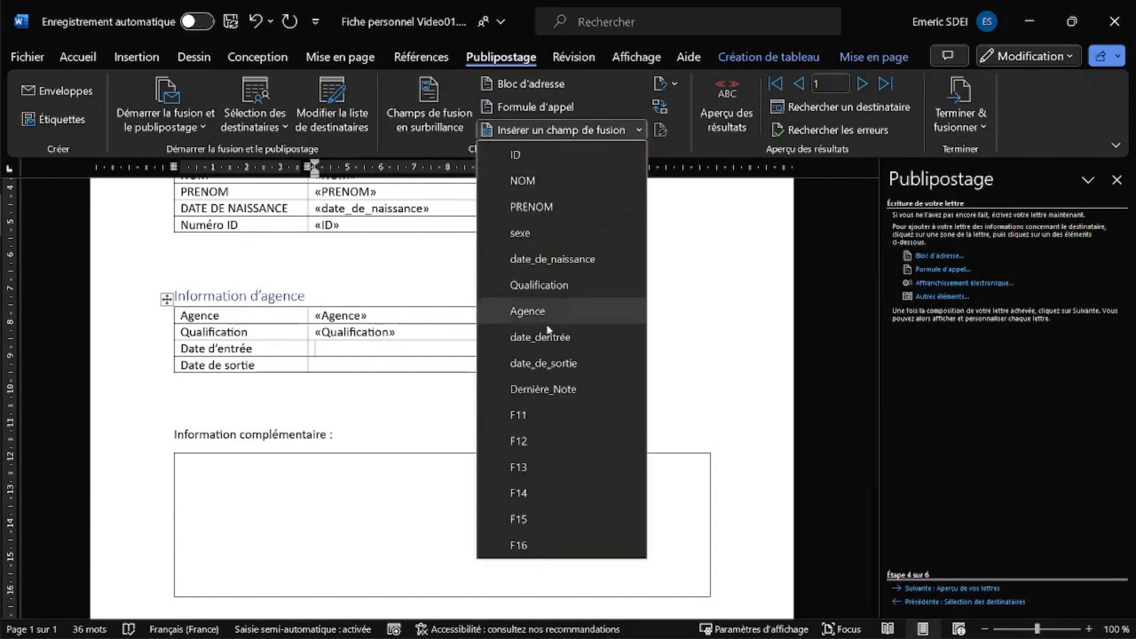
{"action": "left_click", "coordinate": [546, 338]}
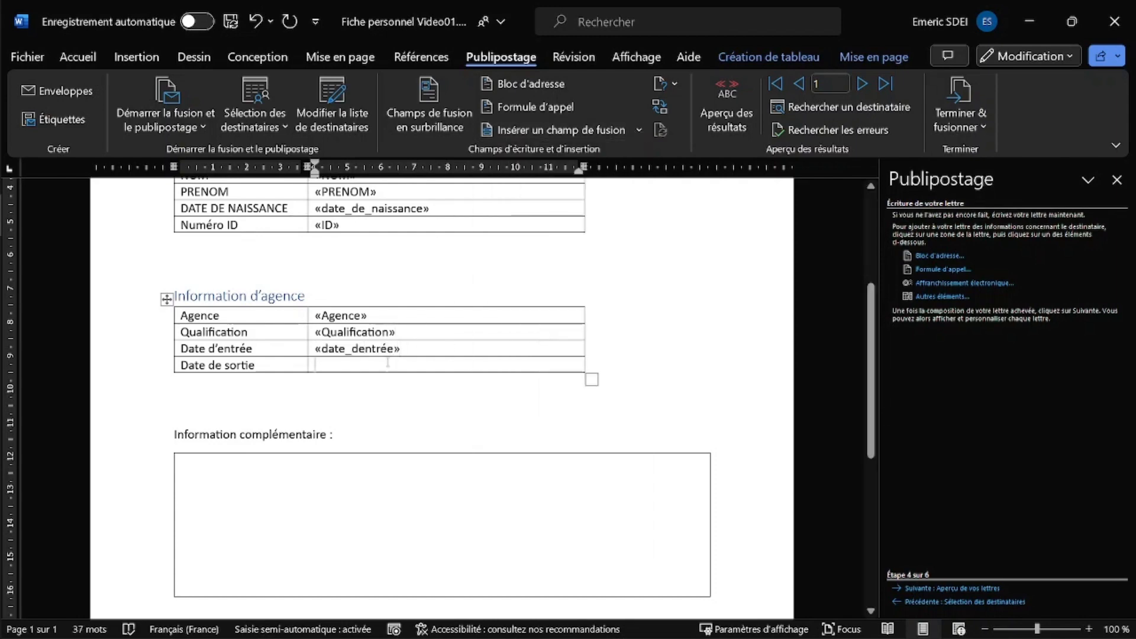
{"action": "left_click", "coordinate": [637, 130]}
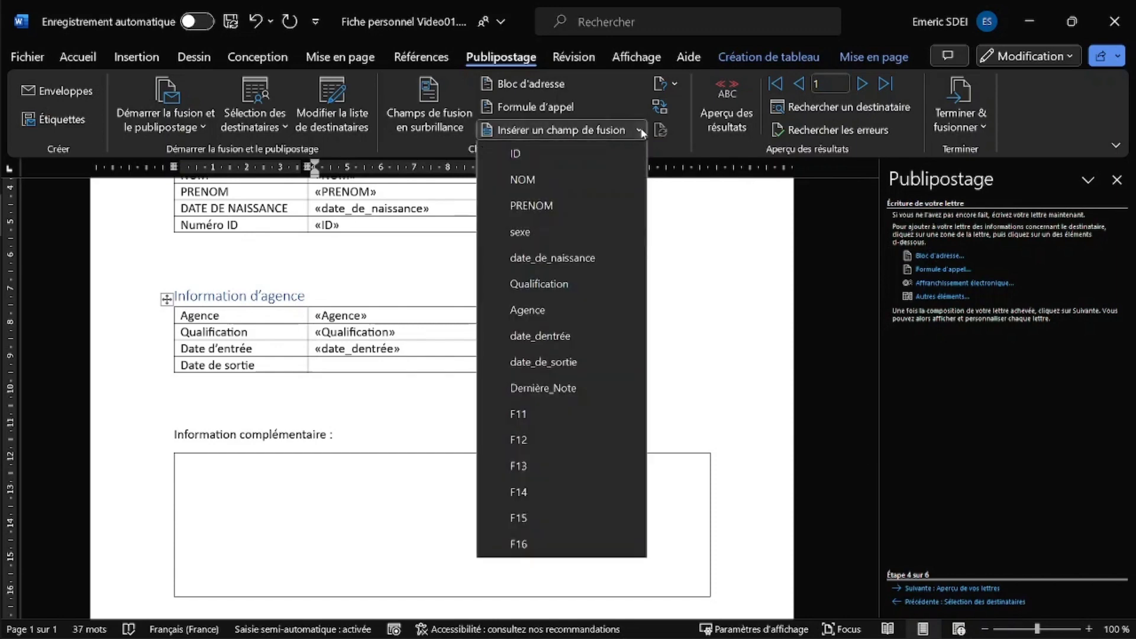
{"action": "left_click", "coordinate": [550, 366]}
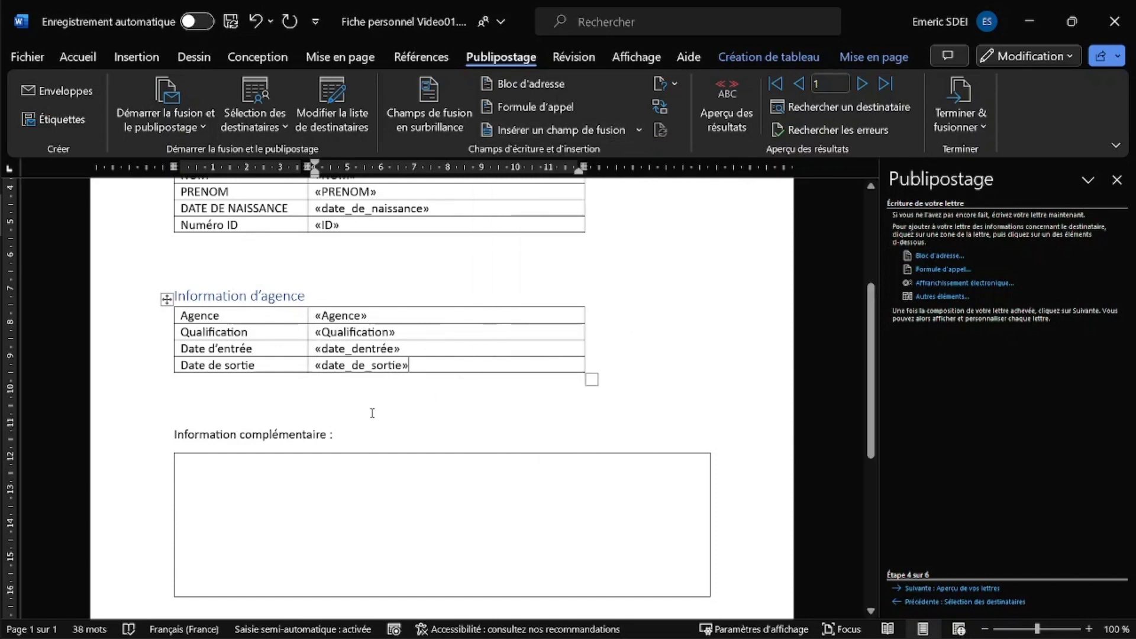
{"action": "scroll", "coordinate": [416, 351], "scroll_direction": "up", "scroll_amount": 4}
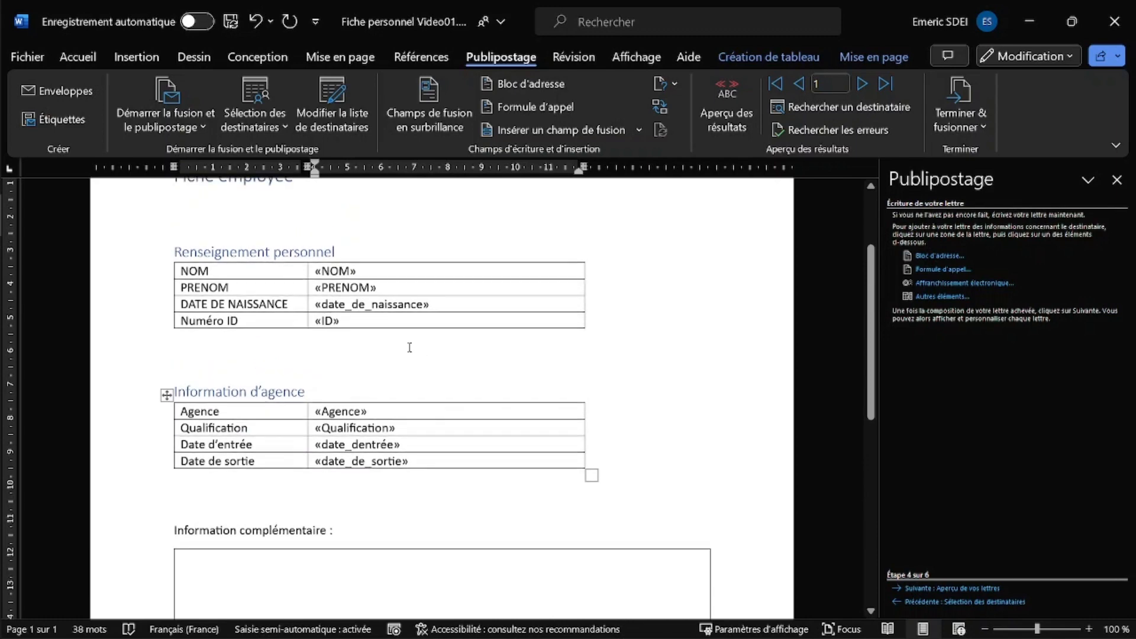
{"action": "scroll", "coordinate": [408, 350], "scroll_direction": "down", "scroll_amount": 4}
{"action": "scroll", "coordinate": [408, 355], "scroll_direction": "up", "scroll_amount": 5}
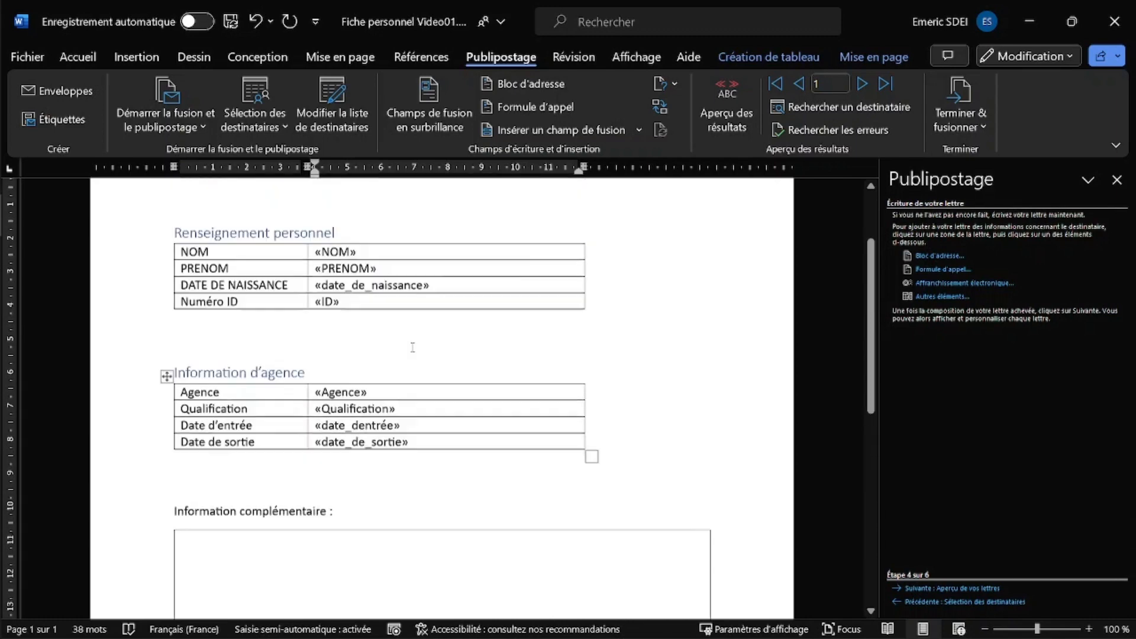
{"action": "scroll", "coordinate": [421, 364], "scroll_direction": "down", "scroll_amount": 4}
{"action": "scroll", "coordinate": [422, 364], "scroll_direction": "up", "scroll_amount": 3}
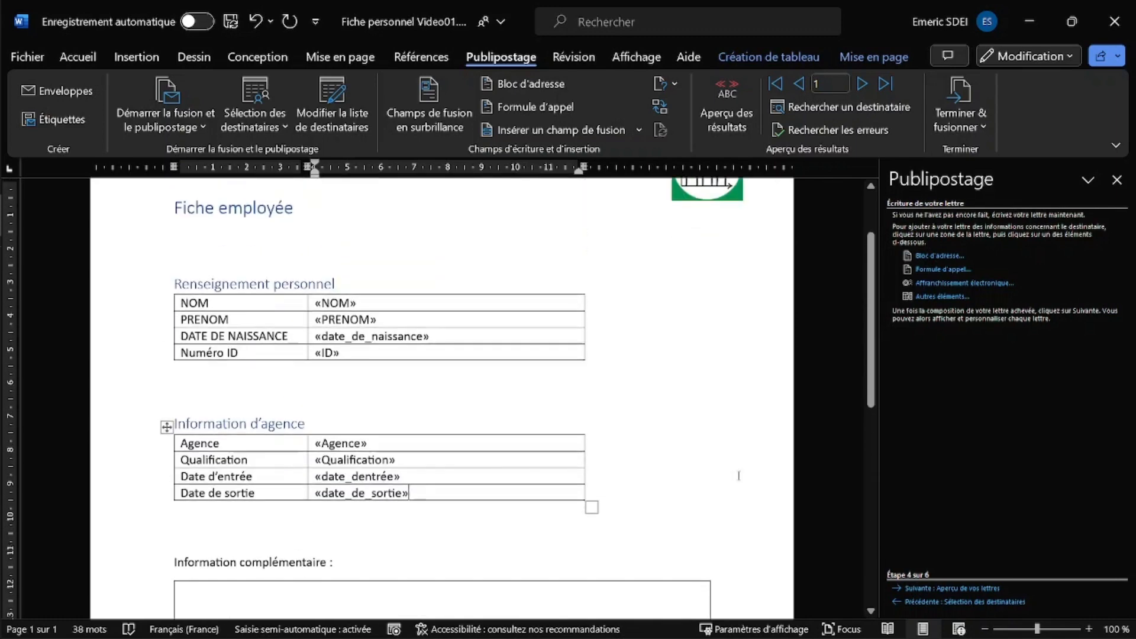
- Preview the merged forms, browsing forward through several recipients and back to recipient 1
{"action": "left_click", "coordinate": [918, 589]}
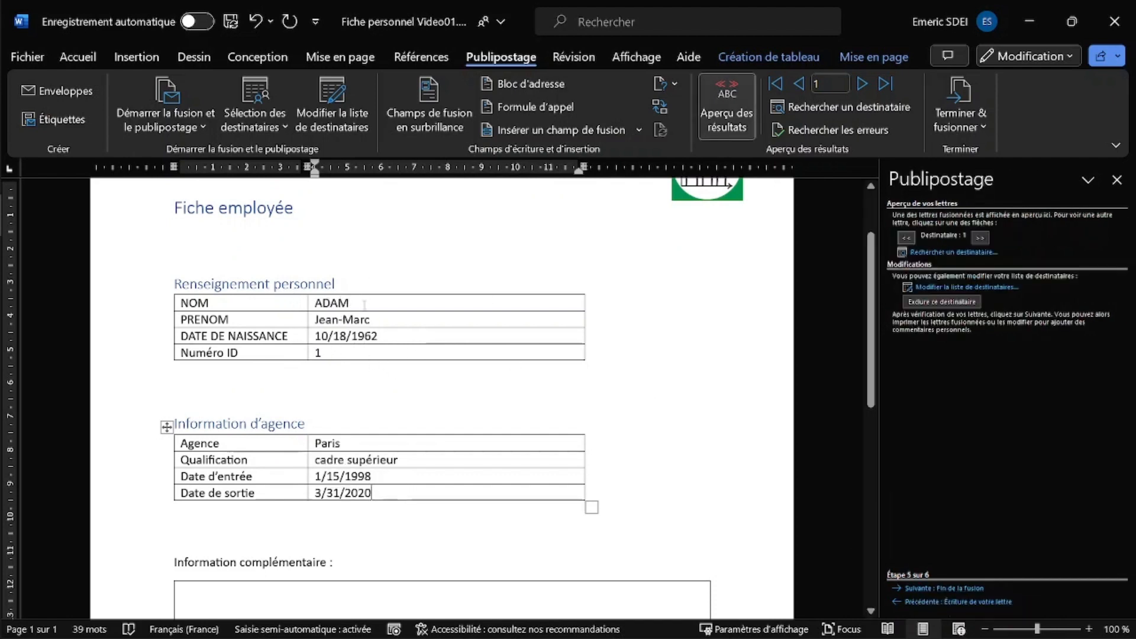
{"action": "left_click", "coordinate": [980, 237]}
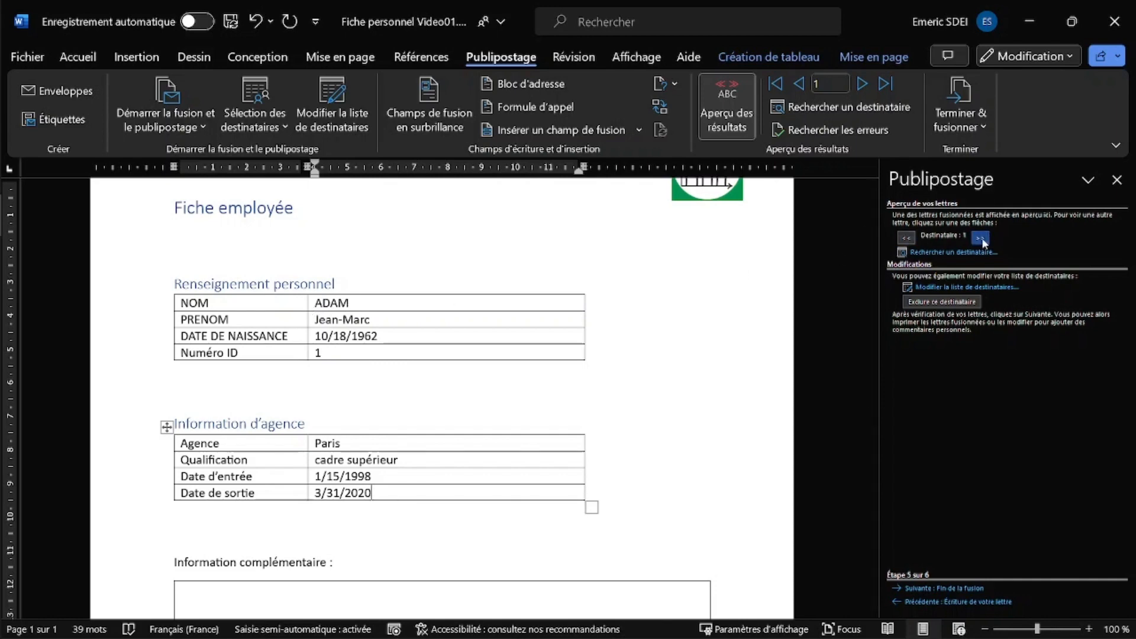
{"action": "left_click", "coordinate": [980, 238]}
{"action": "left_click", "coordinate": [981, 237]}
{"action": "left_click", "coordinate": [981, 238]}
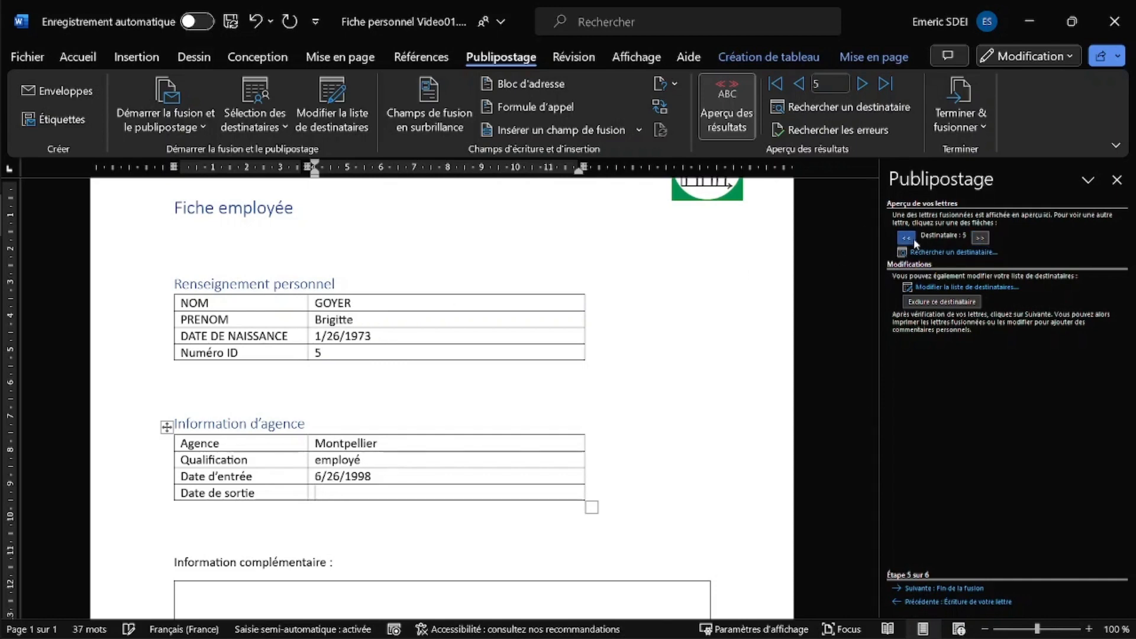
{"action": "left_click", "coordinate": [906, 238]}
{"action": "left_click", "coordinate": [906, 238]}
{"action": "left_click", "coordinate": [906, 237]}
{"action": "left_click", "coordinate": [906, 238]}
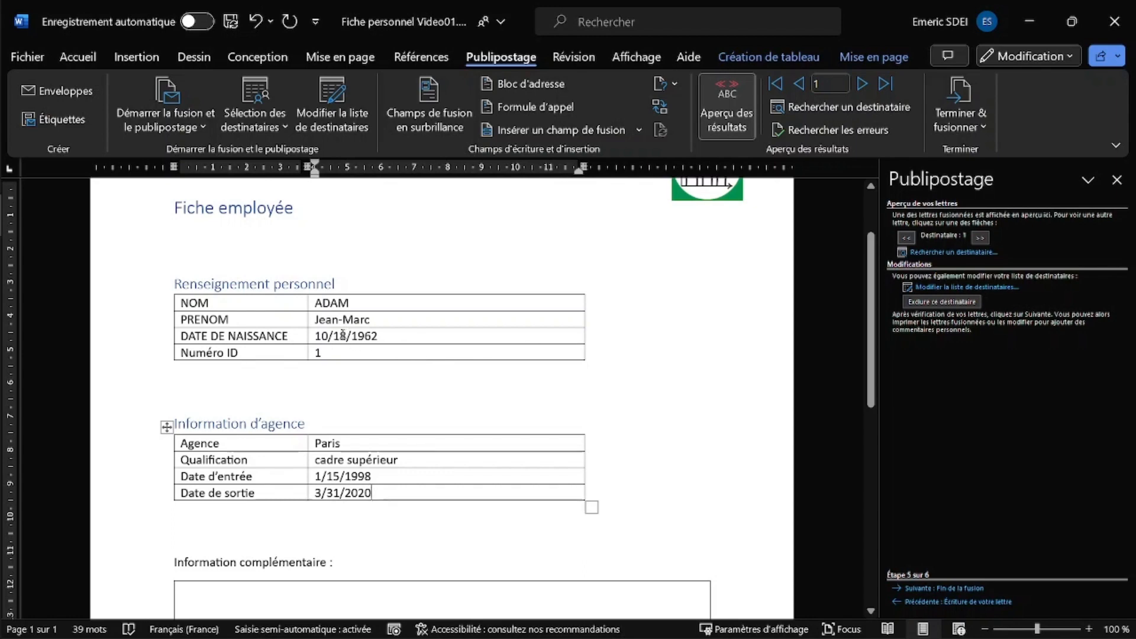
- Go back to step 4 and toggle field codes with Alt+F9 to reveal the MERGEFIELD codes
{"action": "left_click", "coordinate": [381, 336]}
{"action": "left_click", "coordinate": [897, 601]}
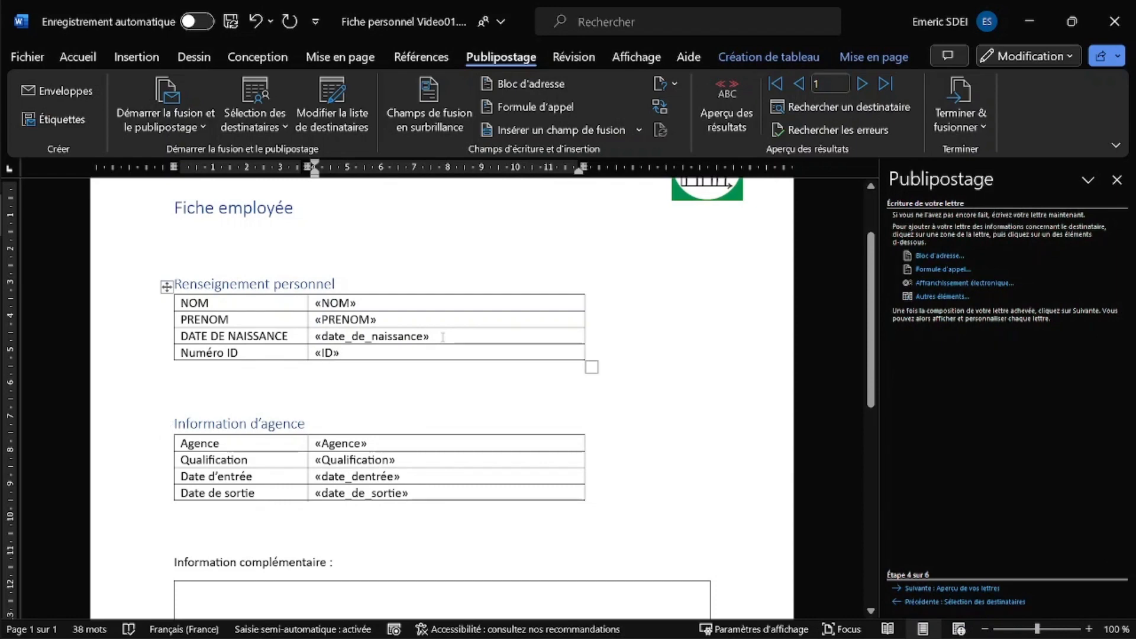
{"action": "key", "text": "alt+F9"}
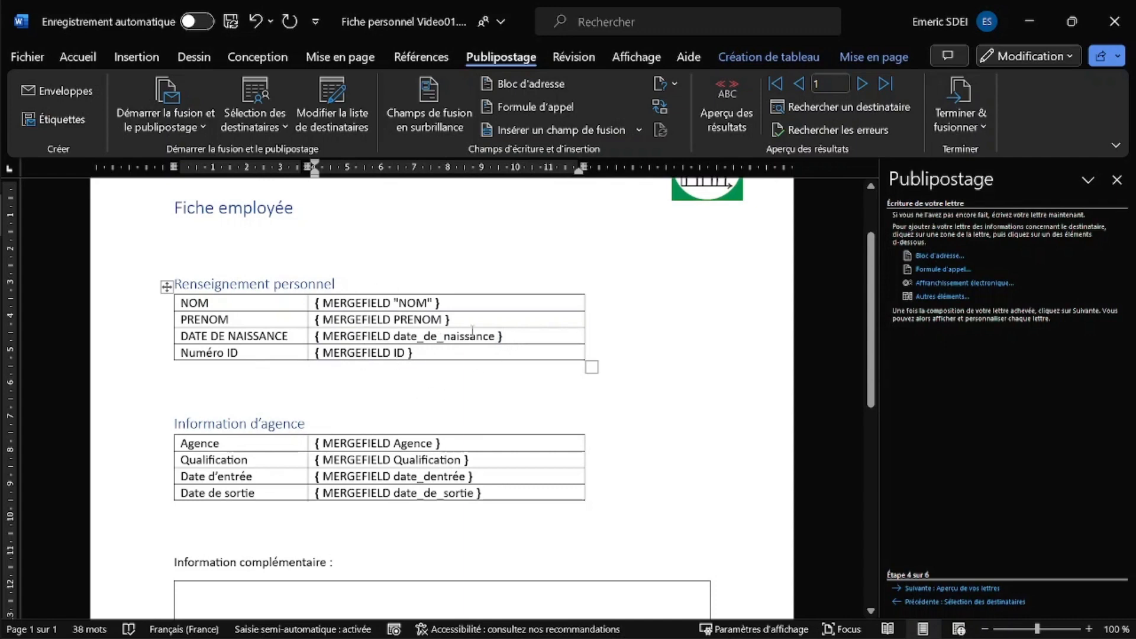
{"action": "left_click", "coordinate": [497, 335]}
- Add the \@ "dd/MM/yyyy" format switch to the date_de_naissance field code
{"action": "left_click_drag", "start_coordinate": [502, 336], "coordinate": [495, 335]}
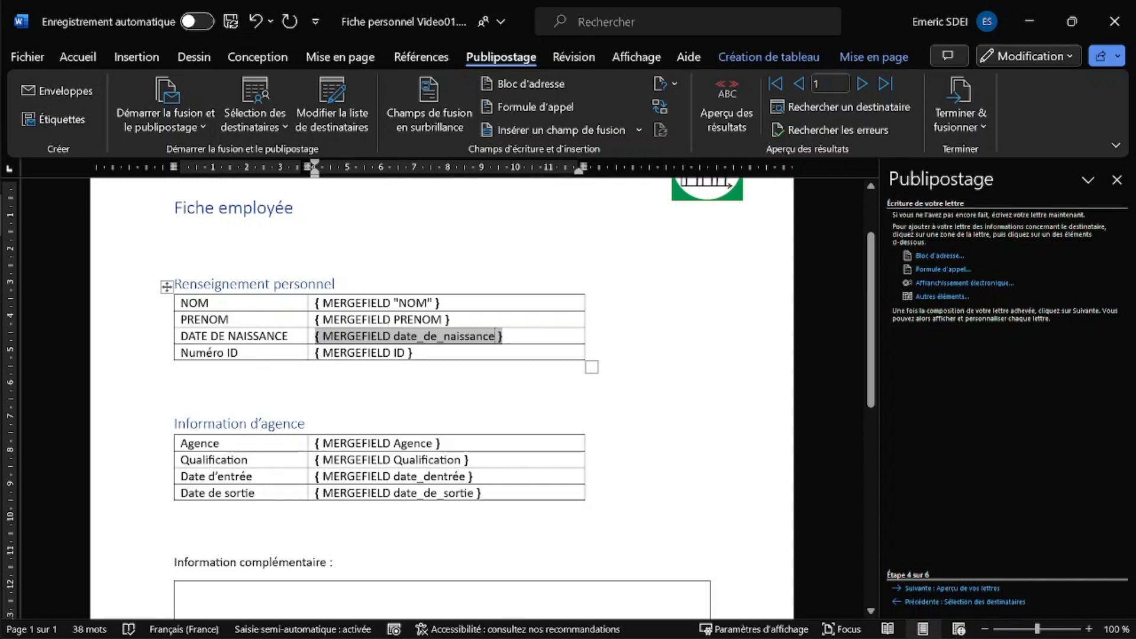
{"action": "type", "text": "\\"}
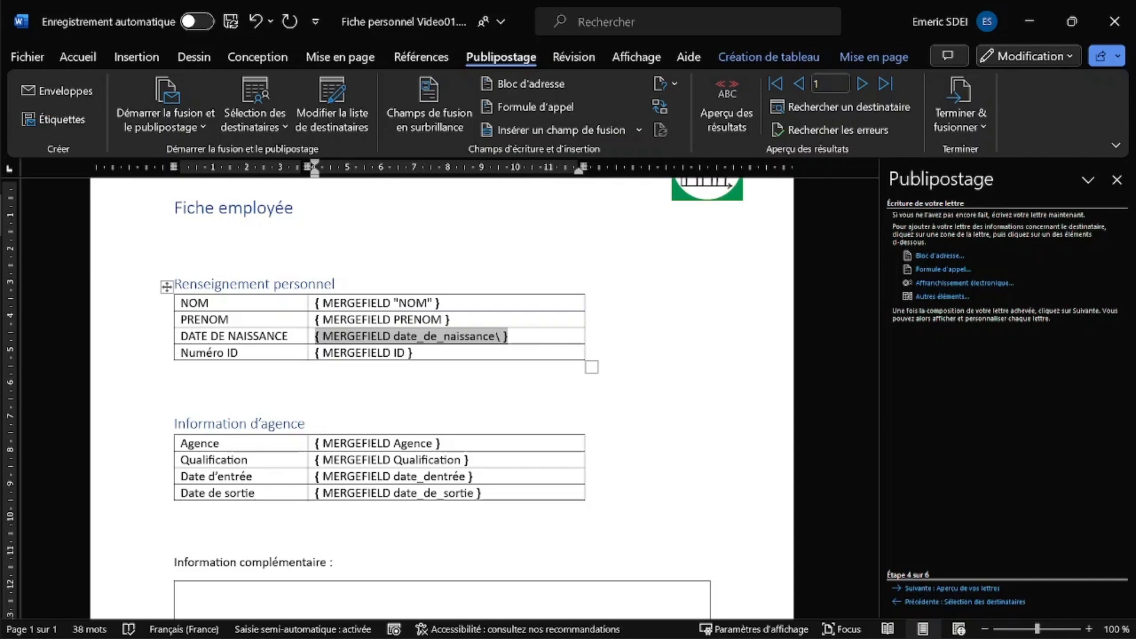
{"action": "type", "text": "@ \"dd/"}
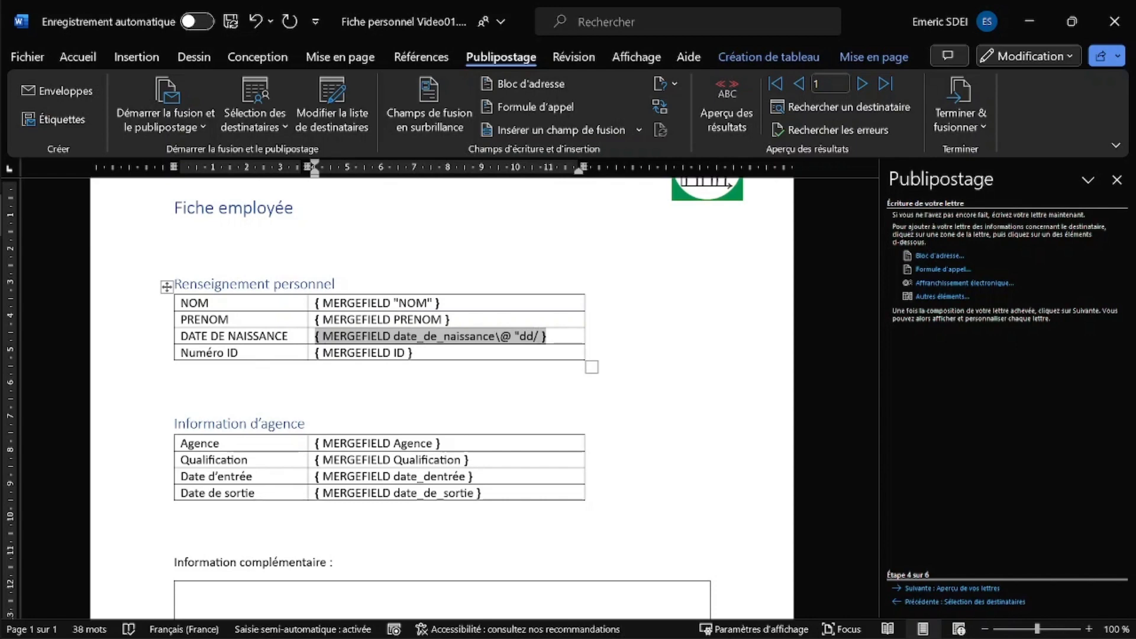
{"action": "type", "text": "MM/yyy"}
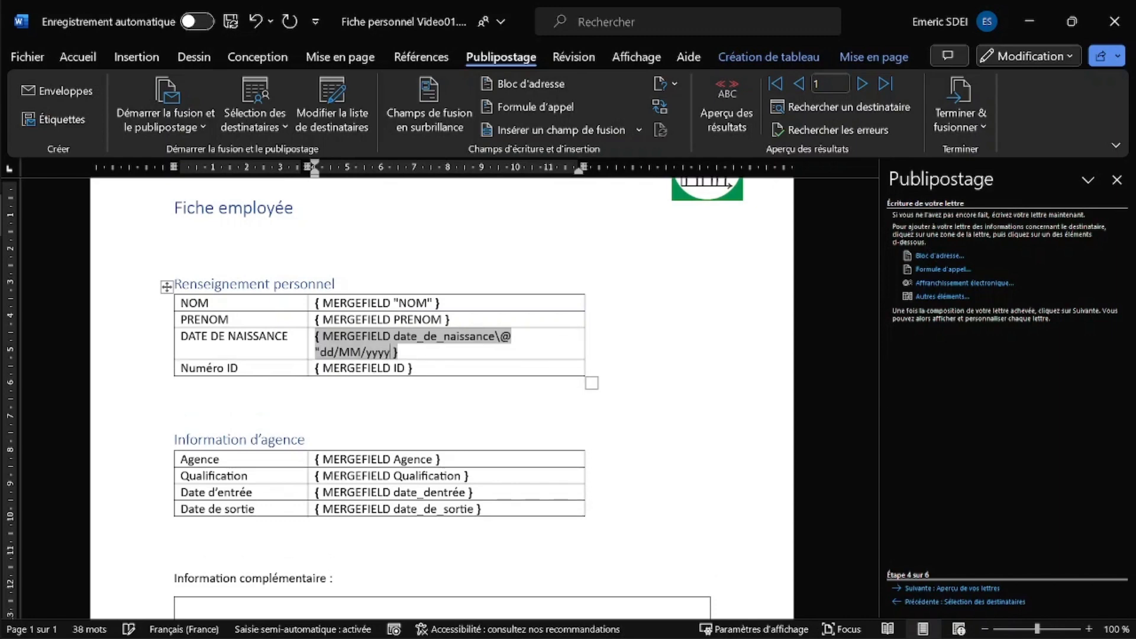
{"action": "type", "text": "y"}
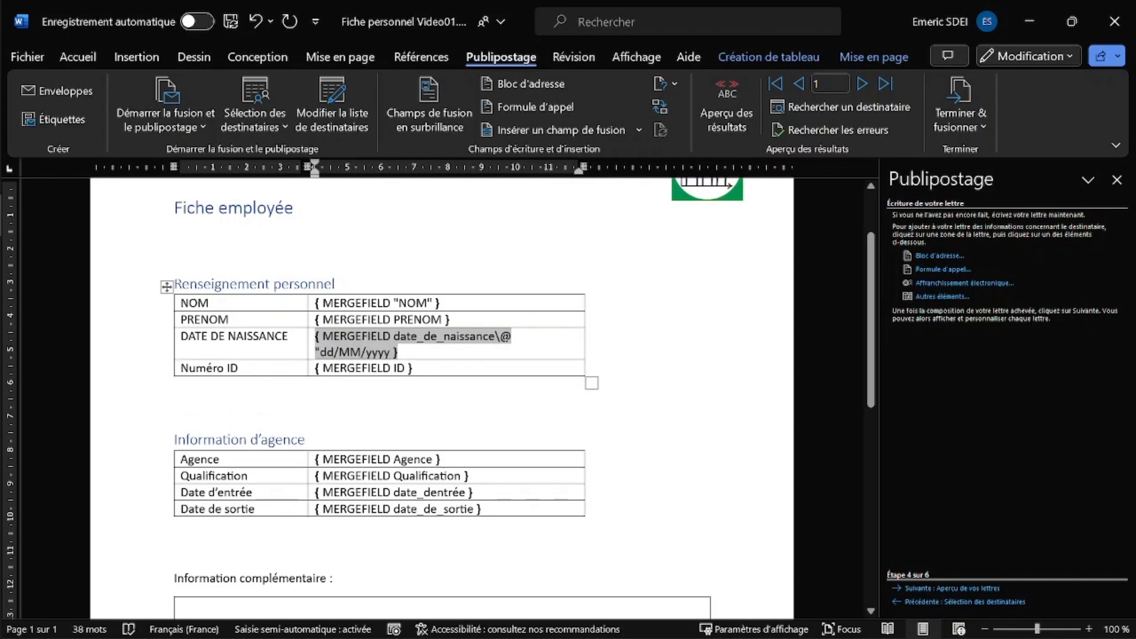
{"action": "left_click_drag", "start_coordinate": [495, 337], "coordinate": [419, 352]}
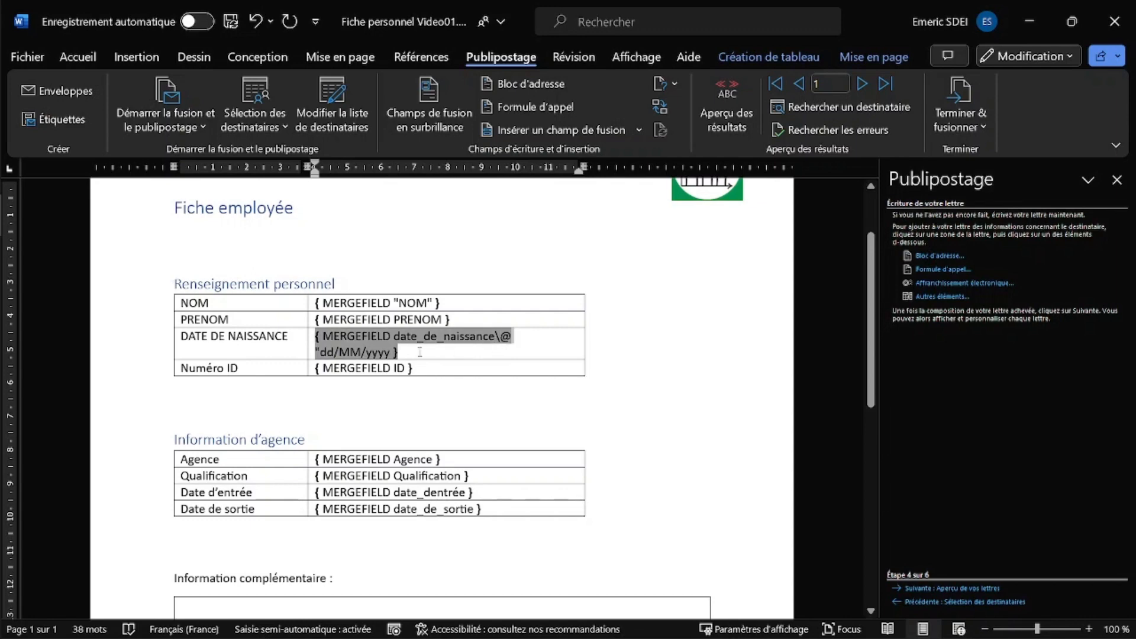
{"action": "left_click", "coordinate": [528, 326]}
{"action": "left_click_drag", "start_coordinate": [496, 336], "coordinate": [501, 348]}
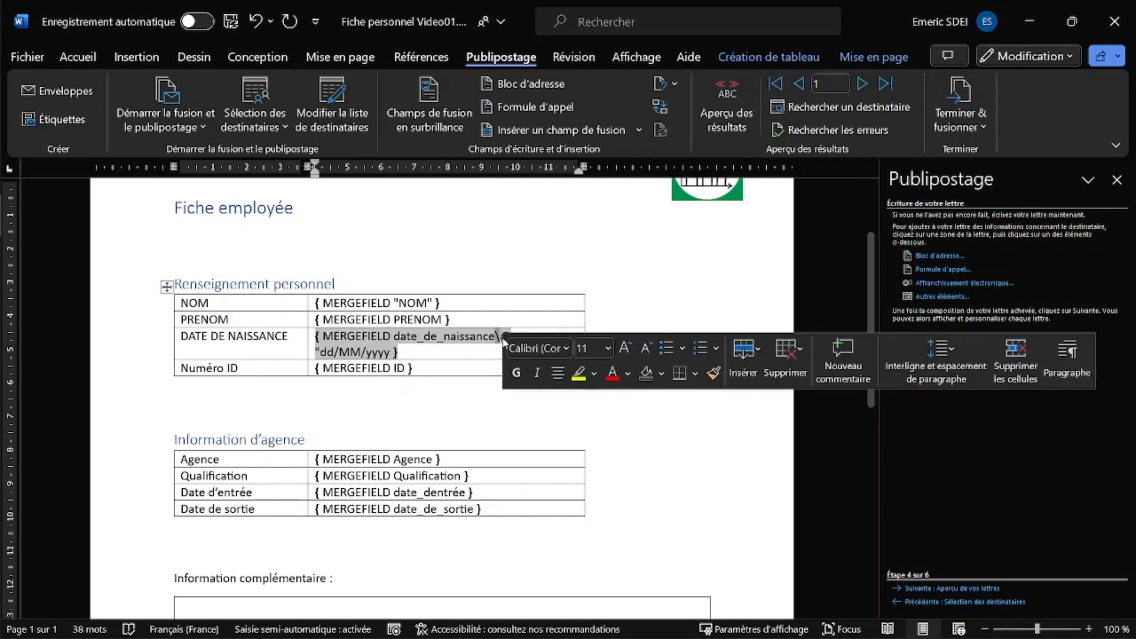
{"action": "key", "text": "shift+Right"}
{"action": "key", "text": "shift+Right"}
{"action": "key", "text": "shift+Right"}
{"action": "key", "text": "shift+Right"}
{"action": "key", "text": "shift+Right"}
{"action": "key", "text": "shift+Right"}
{"action": "key", "text": "shift+Right"}
{"action": "key", "text": "shift+Right"}
{"action": "key", "text": "shift+Right"}
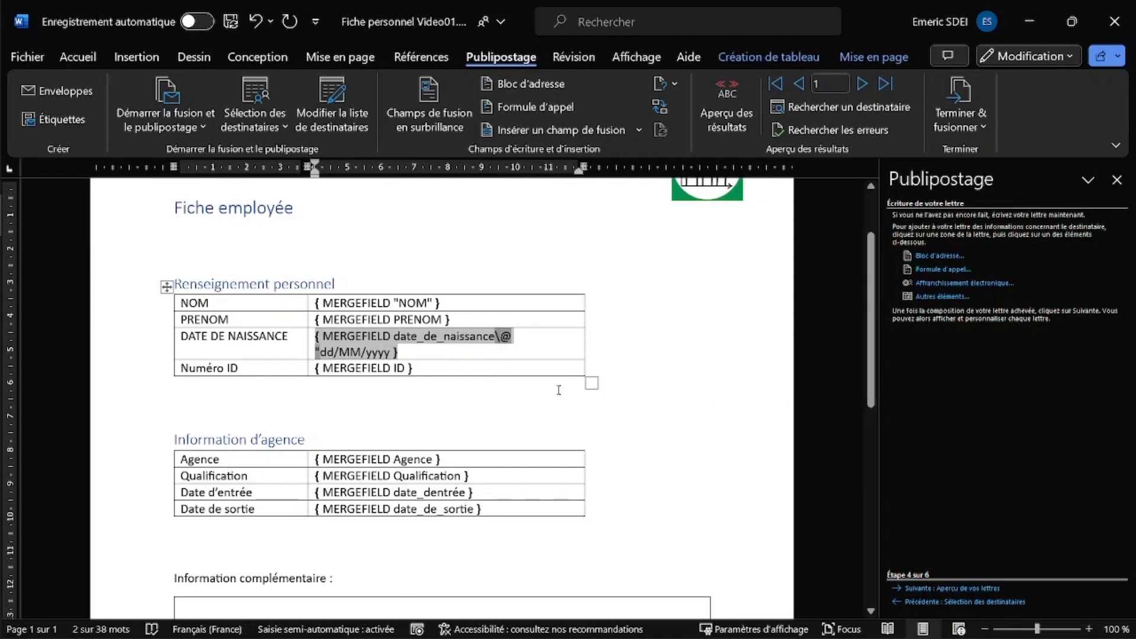
{"action": "key", "text": "shift+Right"}
{"action": "key", "text": "shift+Right"}
{"action": "key", "text": "shift+Right"}
{"action": "key", "text": "shift+Right"}
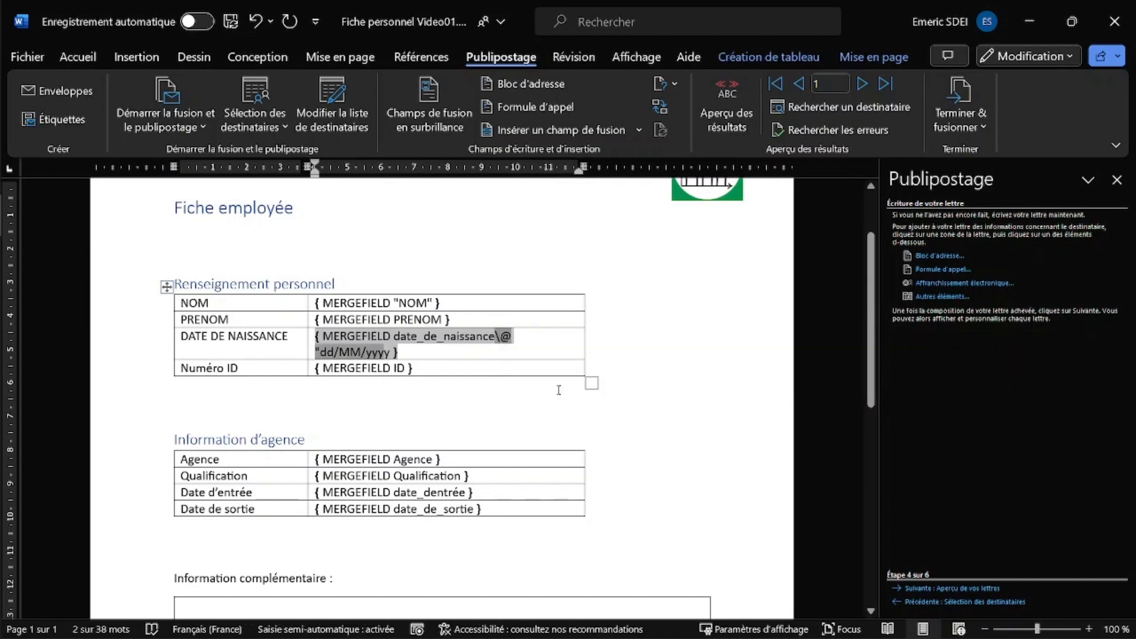
{"action": "key", "text": "Right"}
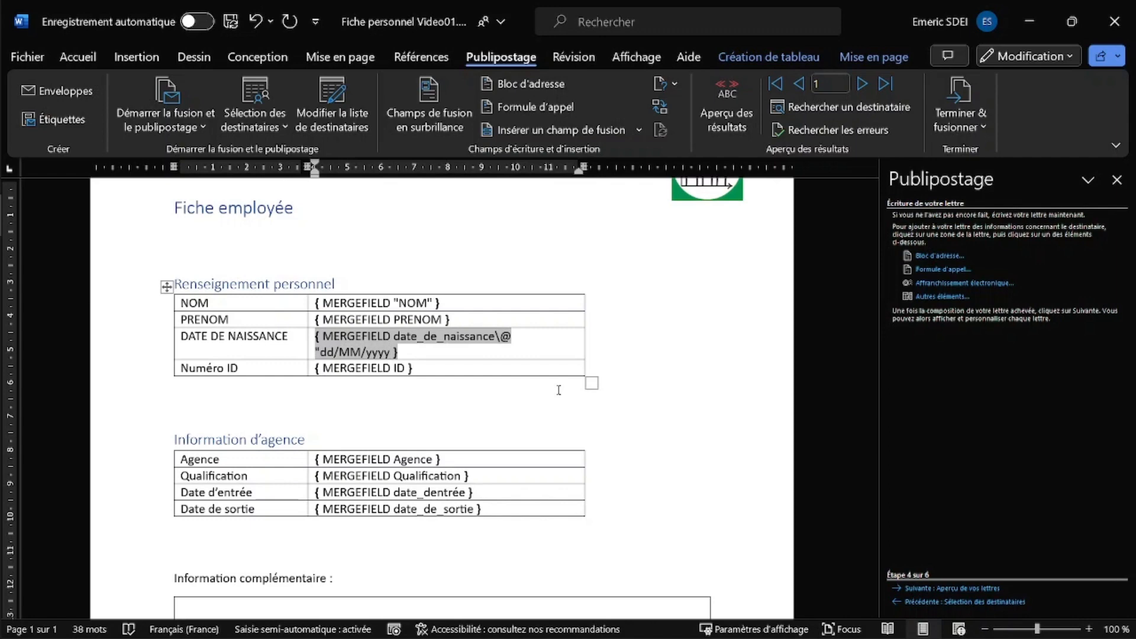
{"action": "type", "text": "\""}
- Copy the dd/MM/yyyy switch into date_dentrée and date_de_sortie, then hide field codes
{"action": "key", "text": "Left"}
{"action": "key", "text": "shift+Left"}
{"action": "key", "text": "shift+Left"}
{"action": "key", "text": "shift+Left"}
{"action": "key", "text": "shift+Left"}
{"action": "key", "text": "shift+Left"}
{"action": "key", "text": "shift+Left"}
{"action": "key", "text": "shift+Left"}
{"action": "key", "text": "shift+Left"}
{"action": "key", "text": "shift+Left"}
{"action": "key", "text": "shift+Left"}
{"action": "key", "text": "shift+Left"}
{"action": "key", "text": "shift+Left"}
{"action": "key", "text": "shift+Left"}
{"action": "key", "text": "shift+Left"}
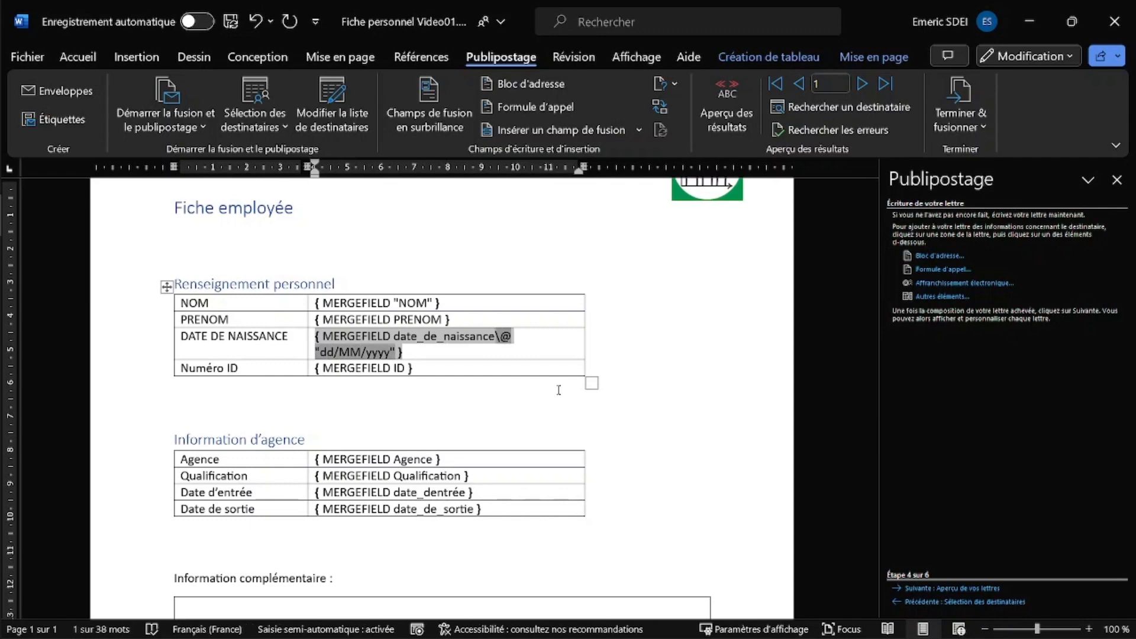
{"action": "key", "text": "ctrl+c"}
{"action": "key", "text": "Right"}
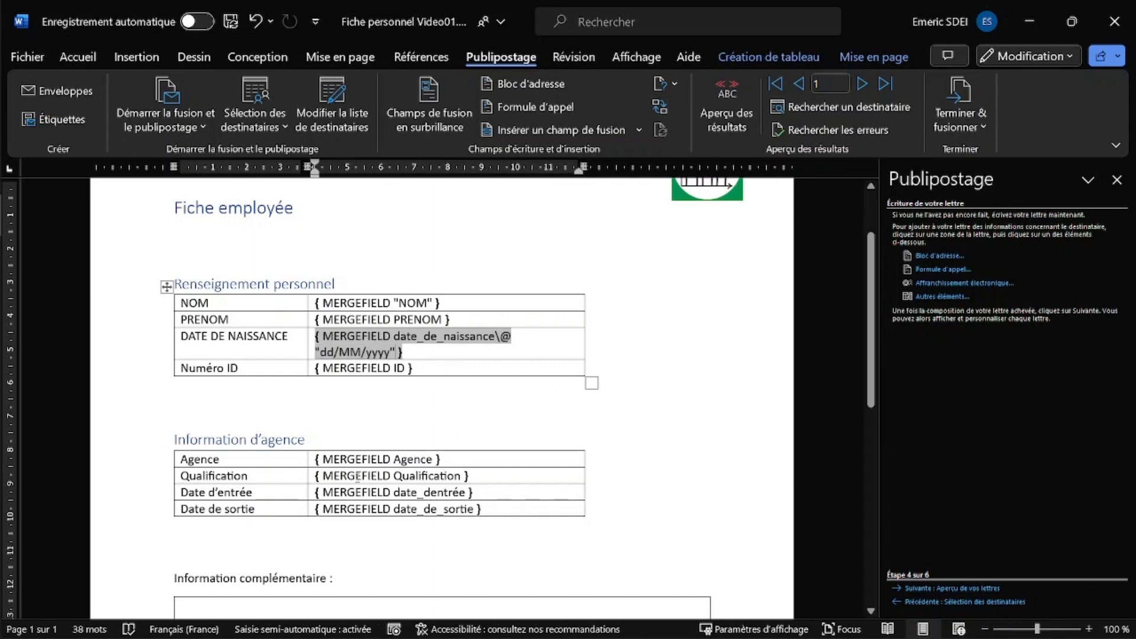
{"action": "left_click", "coordinate": [471, 492]}
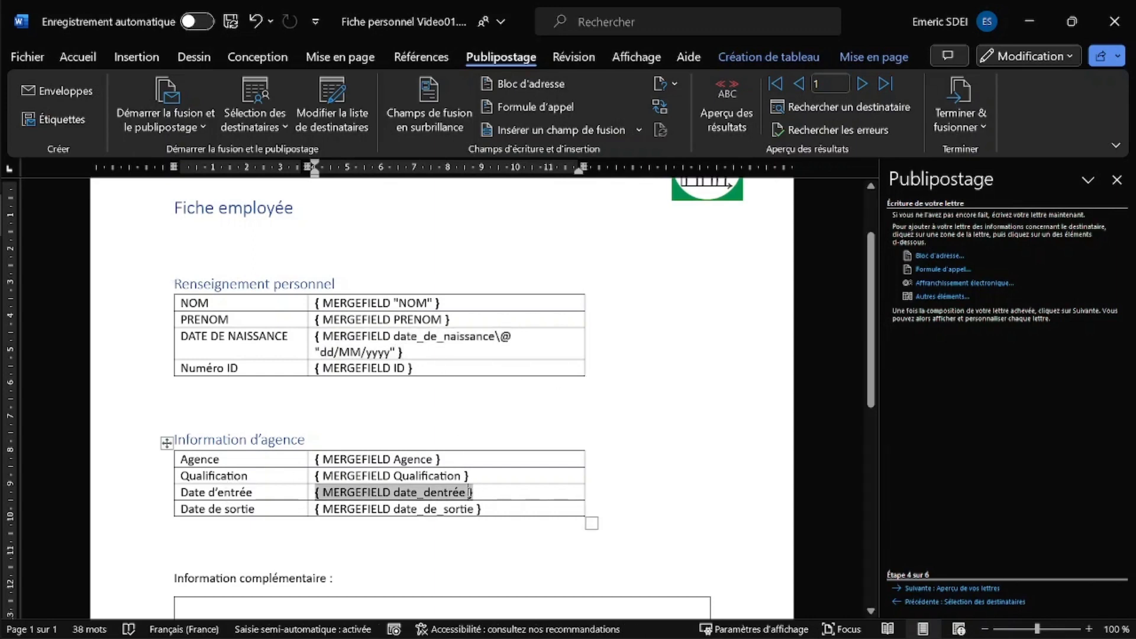
{"action": "key", "text": "ctrl+v"}
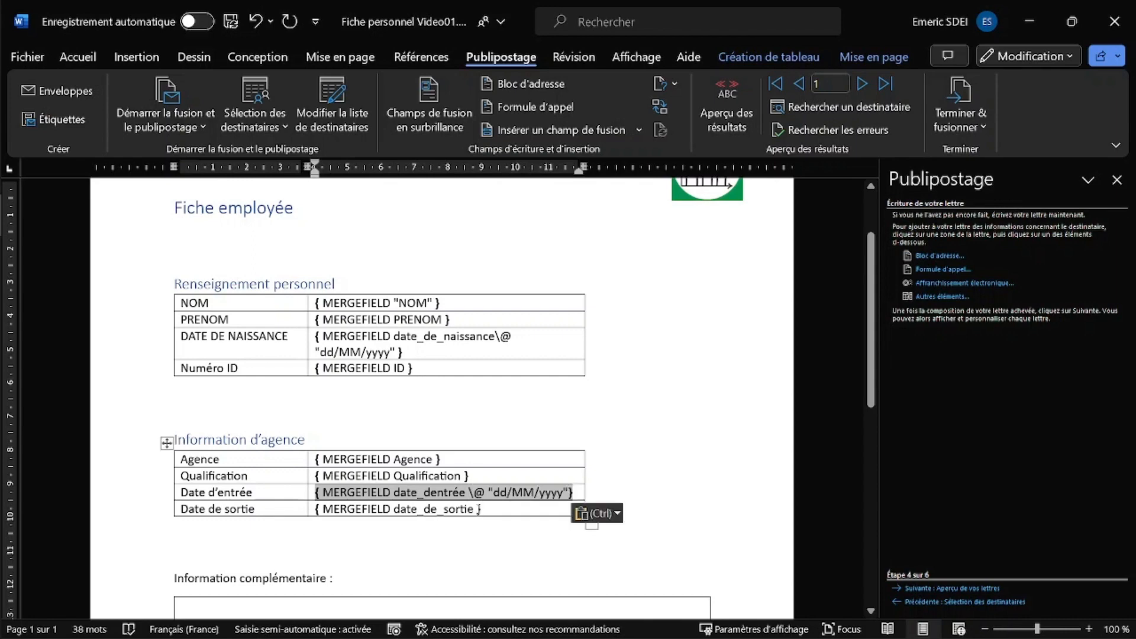
{"action": "left_click", "coordinate": [478, 507]}
{"action": "key", "text": "ctrl+v"}
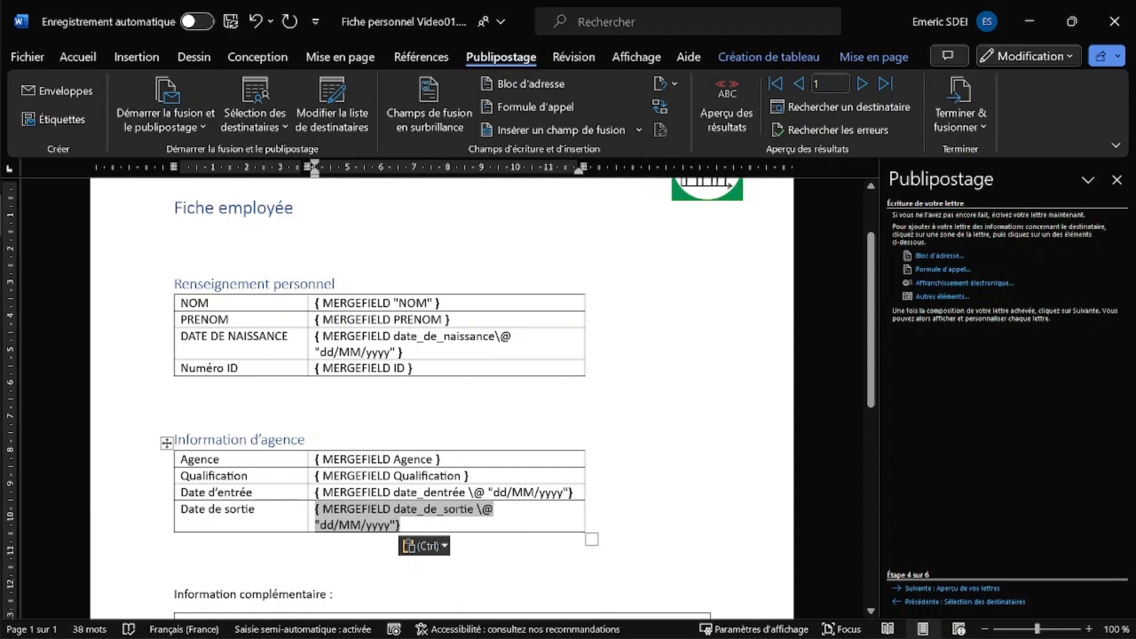
{"action": "key", "text": "alt+F9"}
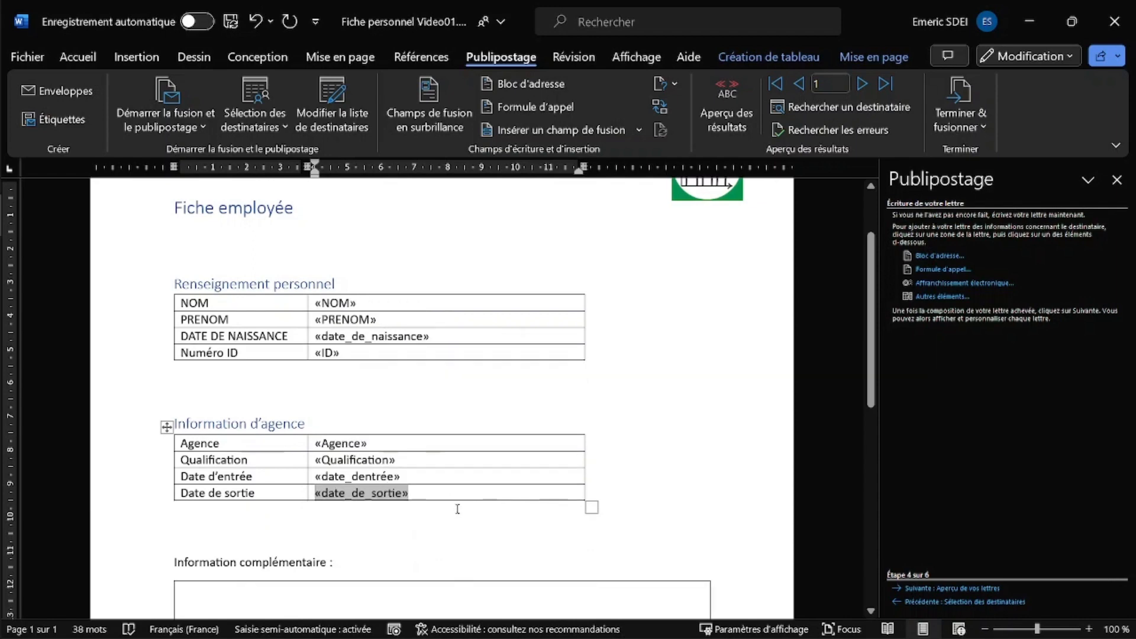
- Move to the Aperçu de vos lettres step and browse recipients forward, then back to recipient 4
{"action": "left_click", "coordinate": [936, 589]}
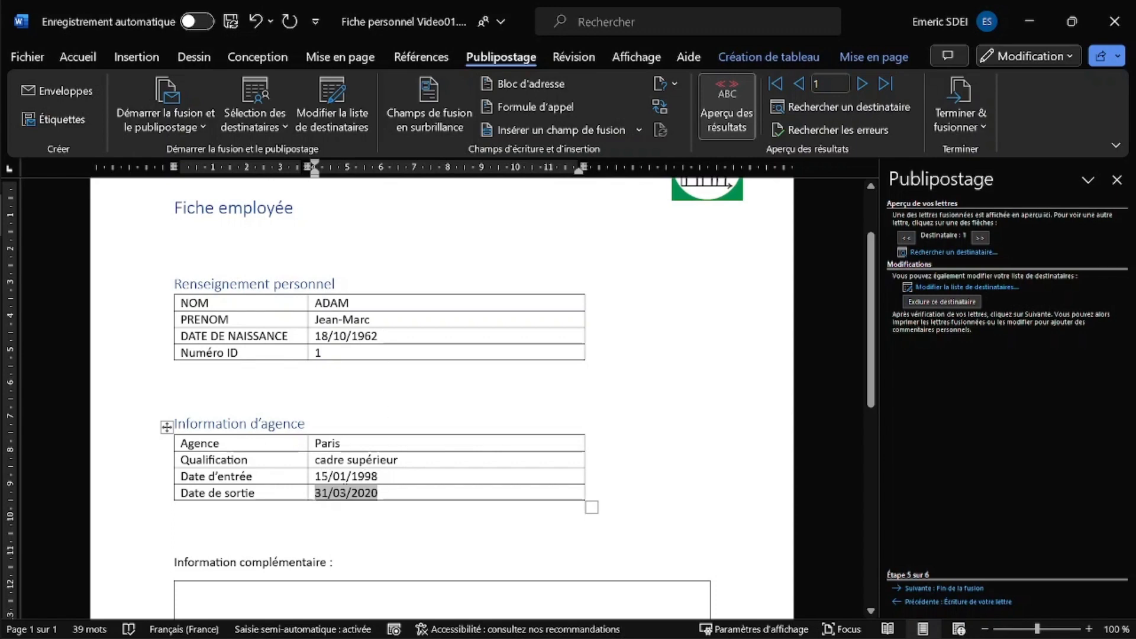
{"action": "left_click", "coordinate": [407, 494]}
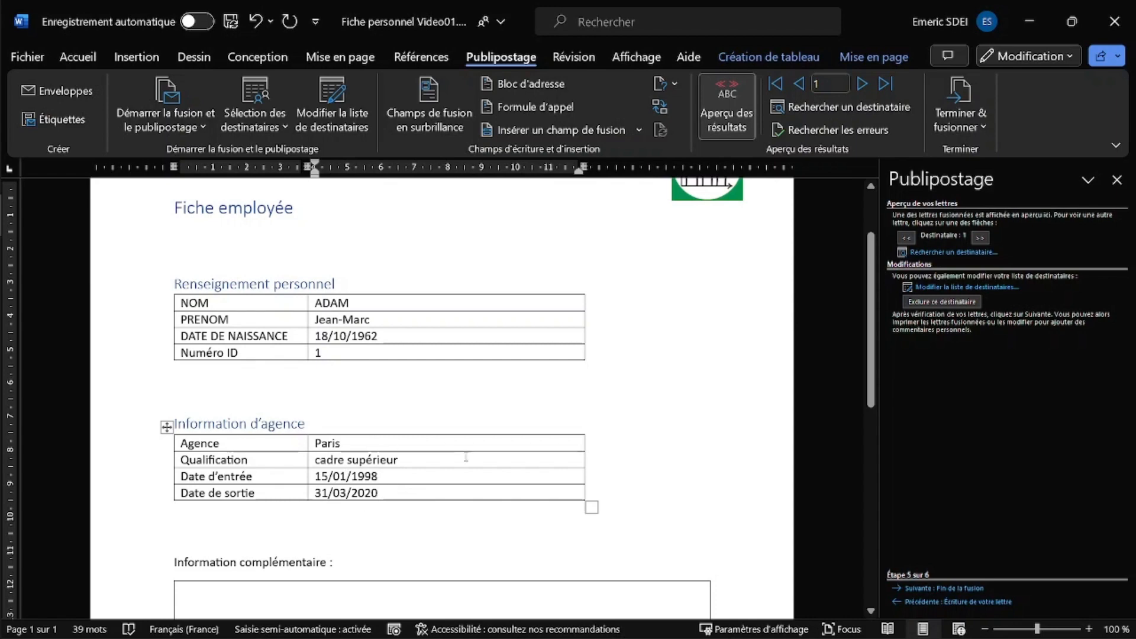
{"action": "left_click", "coordinate": [979, 237]}
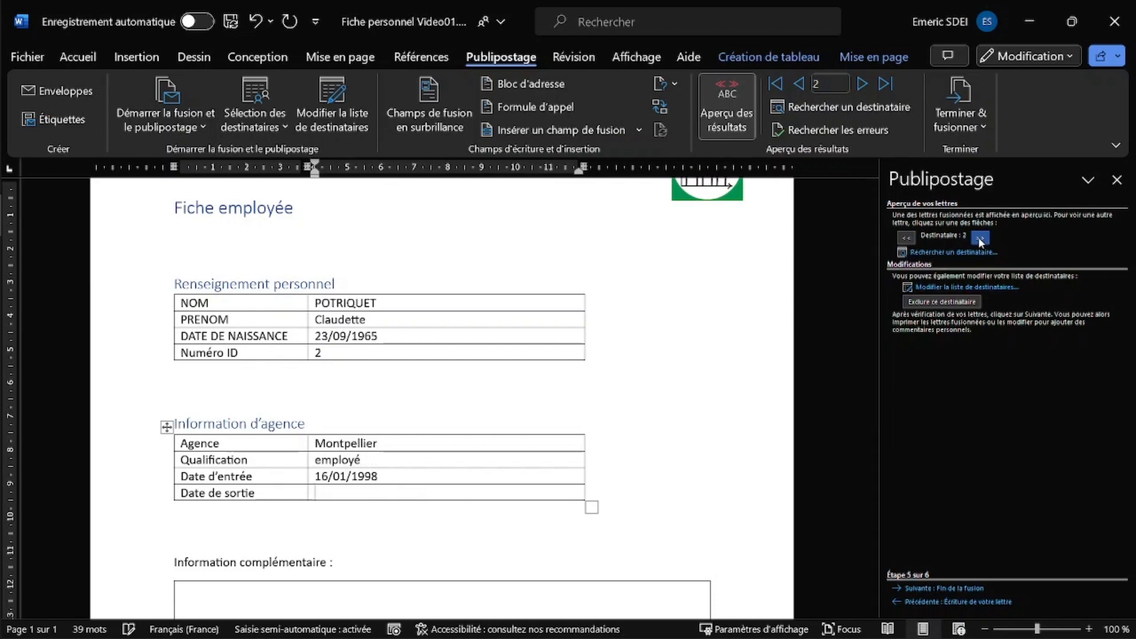
{"action": "left_click", "coordinate": [979, 238]}
{"action": "left_click", "coordinate": [979, 238]}
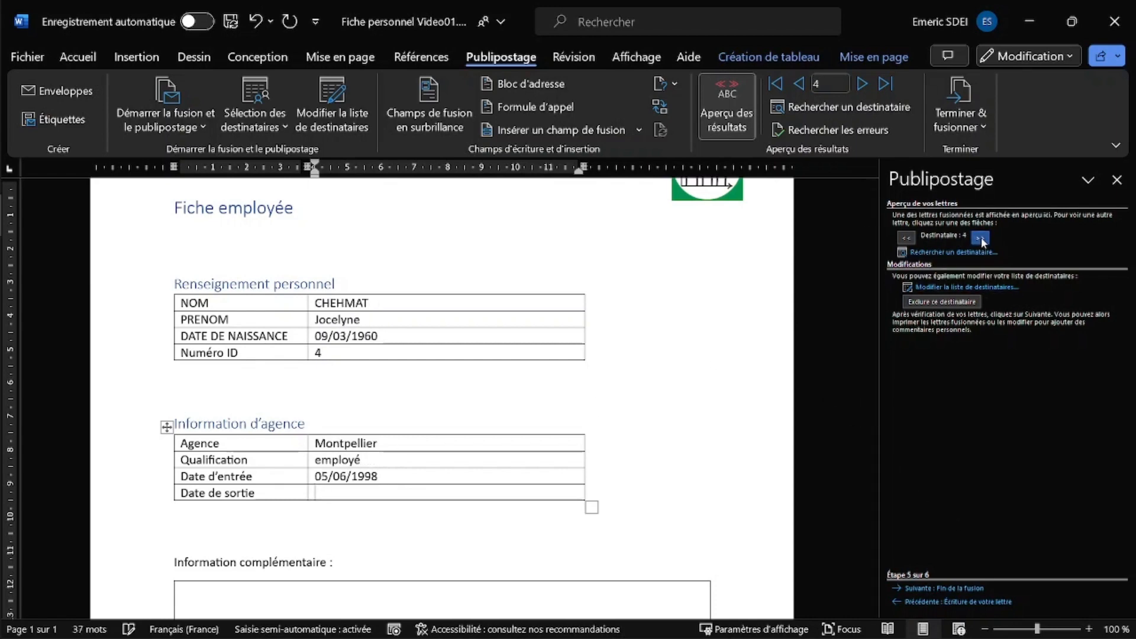
{"action": "left_click", "coordinate": [980, 238]}
{"action": "left_click", "coordinate": [979, 238]}
{"action": "left_click", "coordinate": [979, 238]}
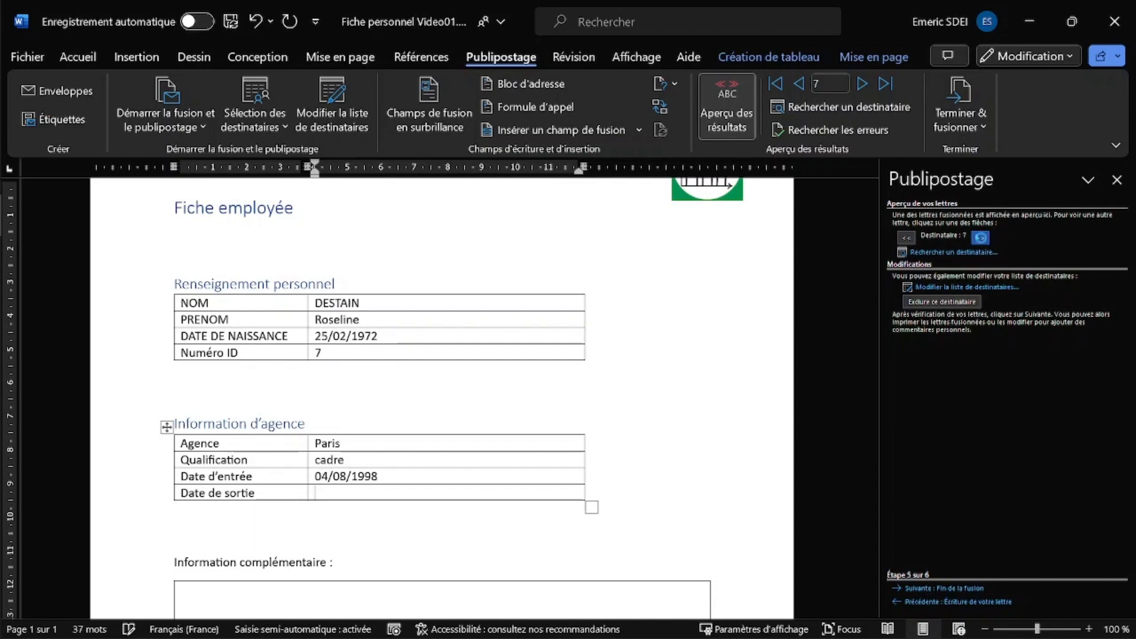
{"action": "left_click", "coordinate": [980, 238]}
{"action": "left_click", "coordinate": [907, 237]}
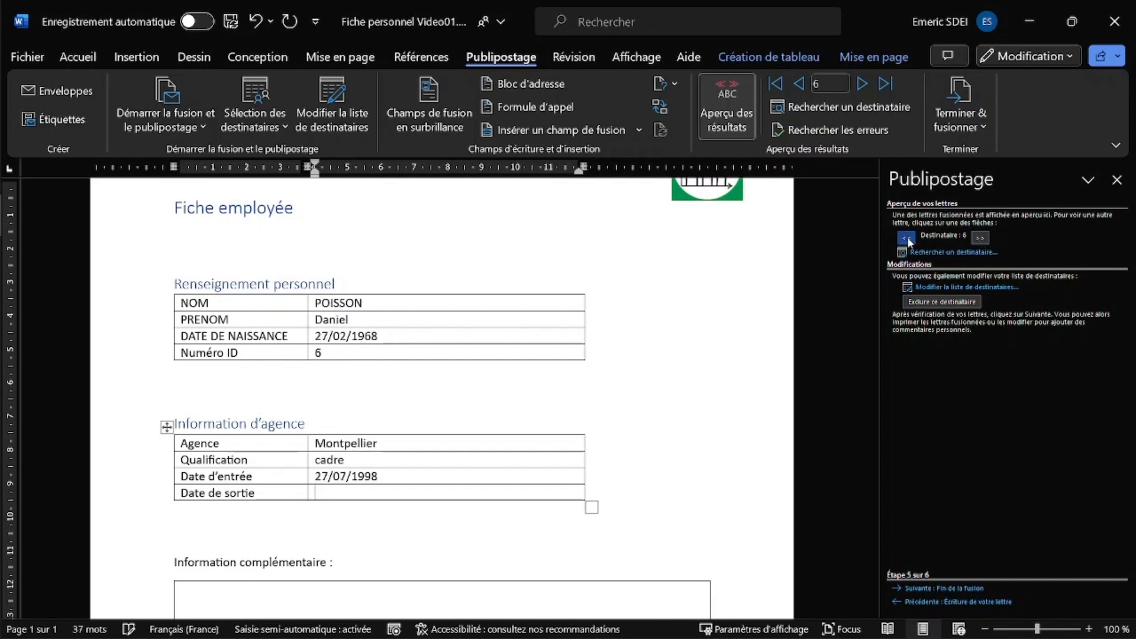
{"action": "left_click", "coordinate": [907, 237]}
{"action": "left_click", "coordinate": [906, 237]}
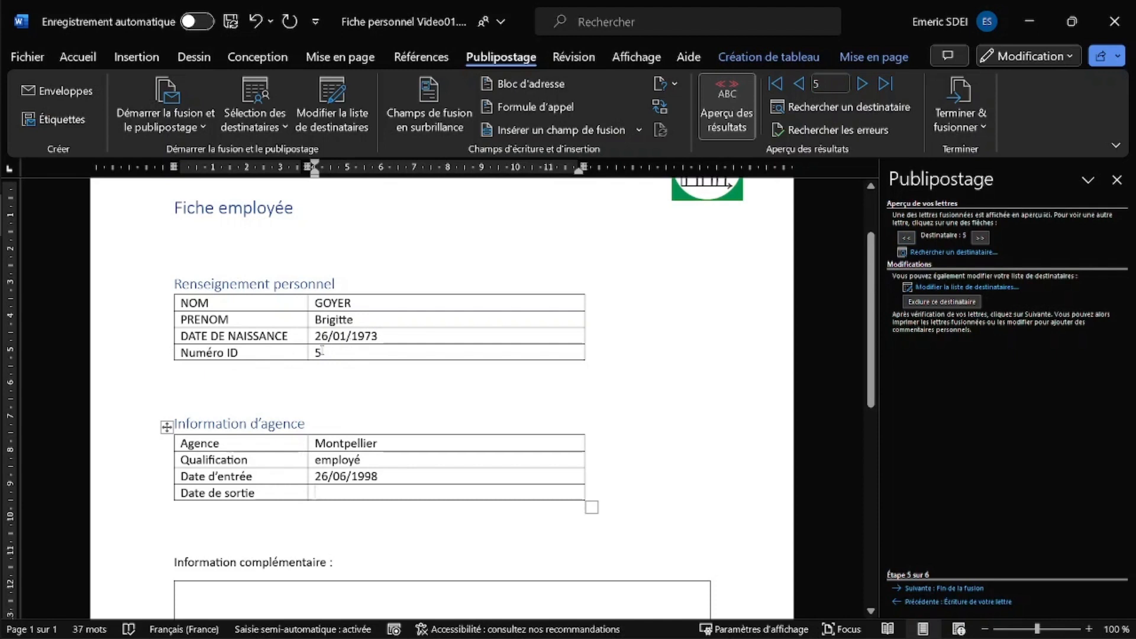
{"action": "left_click", "coordinate": [906, 237]}
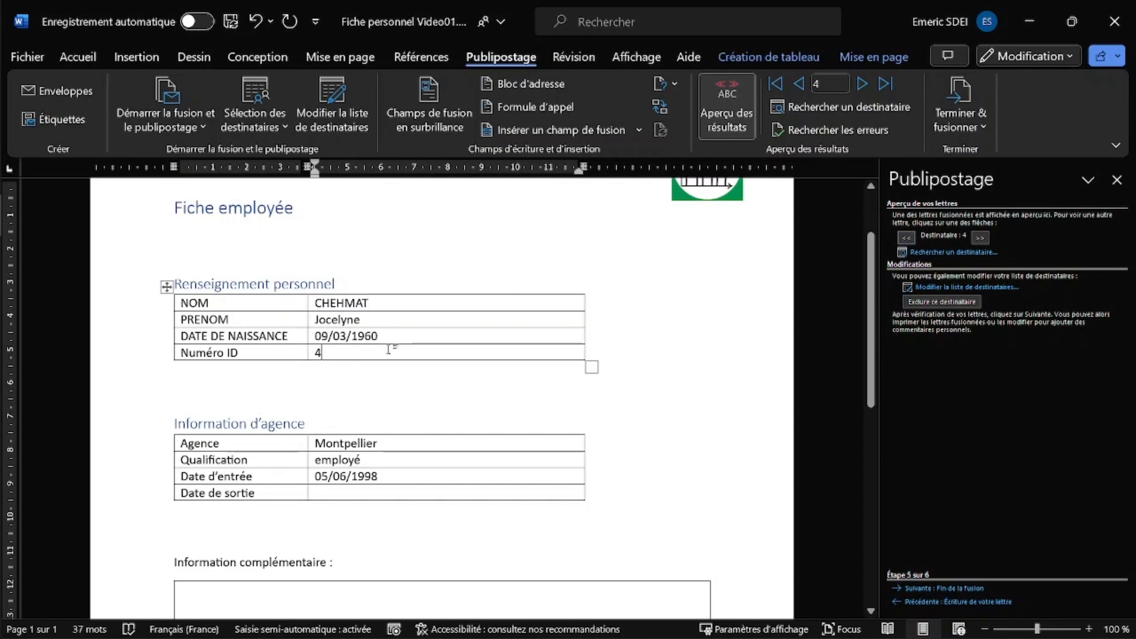
- Add a \#0000 number switch to the MERGEFIELD ID code, toggling field codes with Alt+F9
{"action": "key", "text": "alt+F9"}
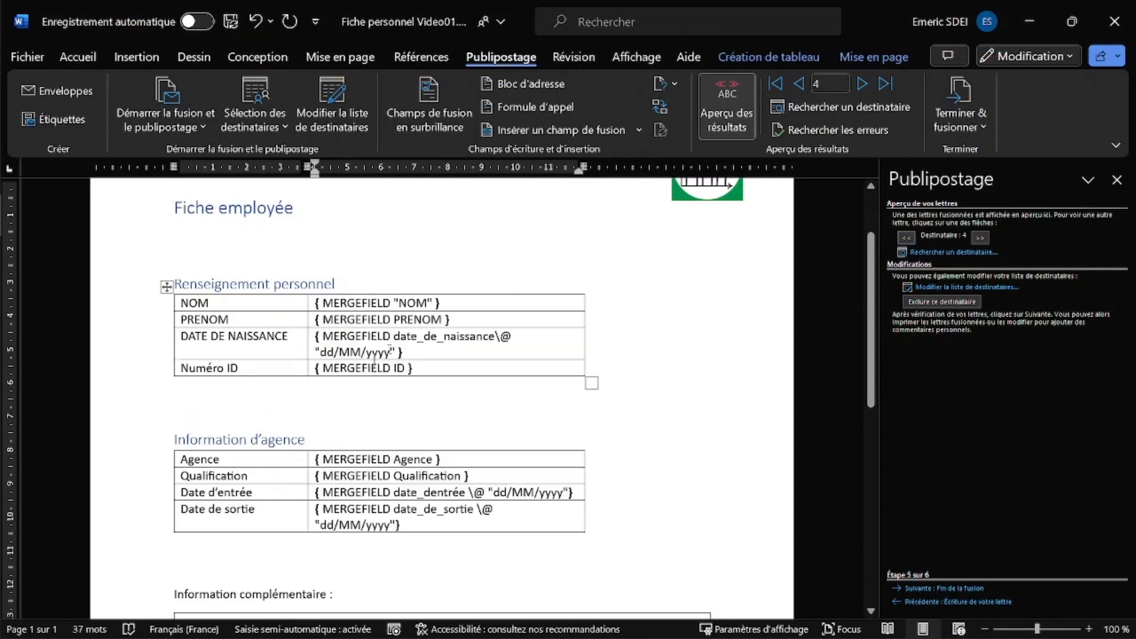
{"action": "left_click", "coordinate": [410, 368]}
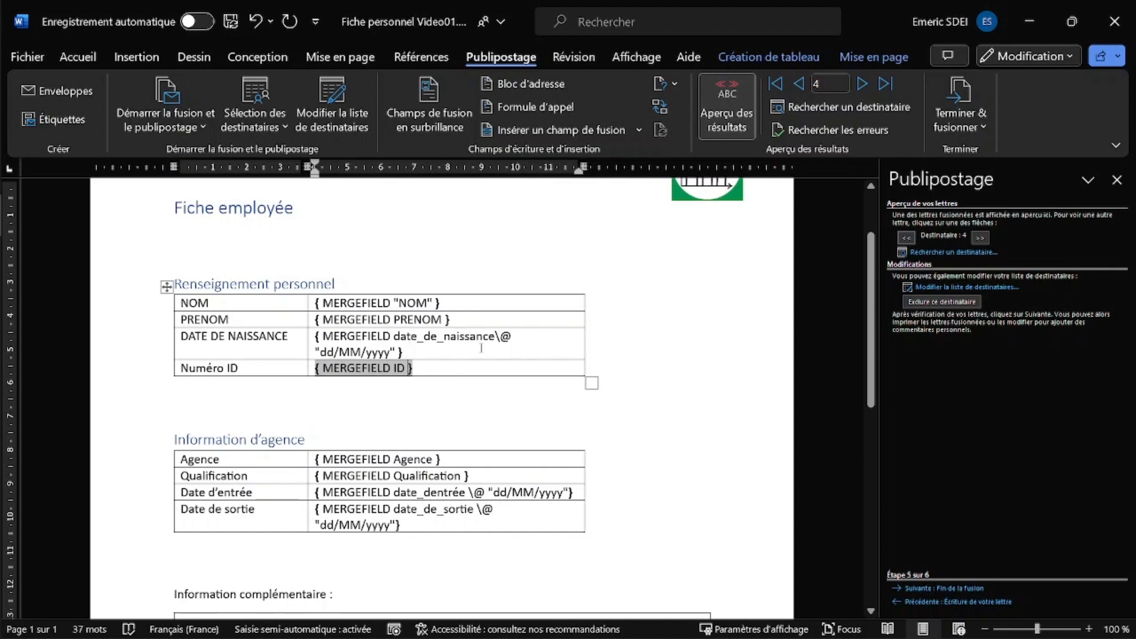
{"action": "type", "text": "\\"}
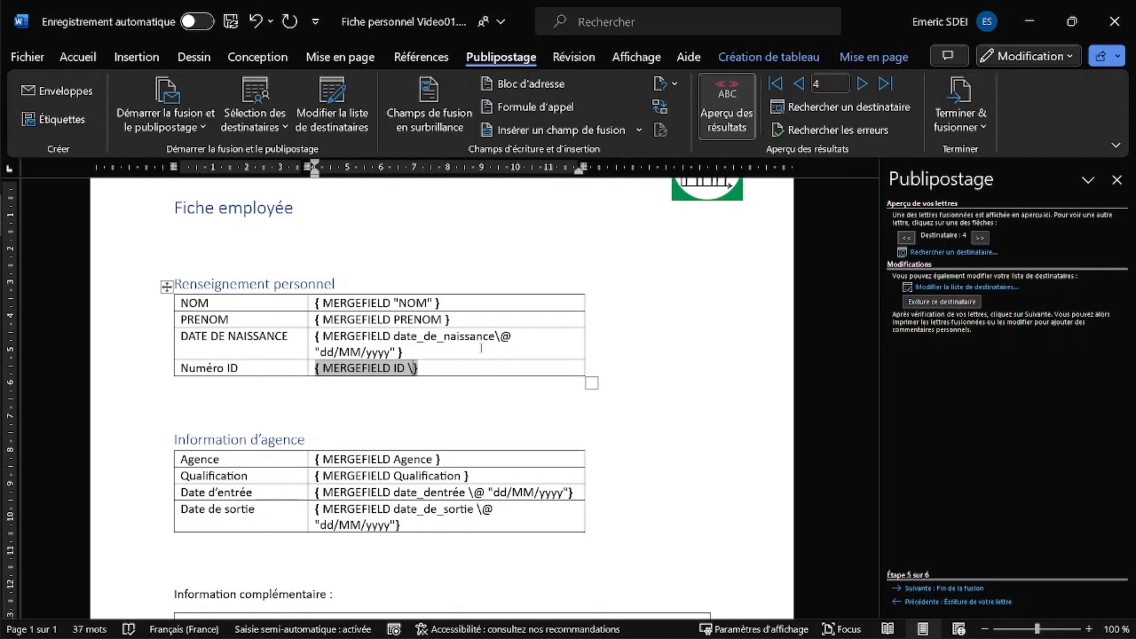
{"action": "type", "text": "#0000"}
{"action": "type", "text": ","}
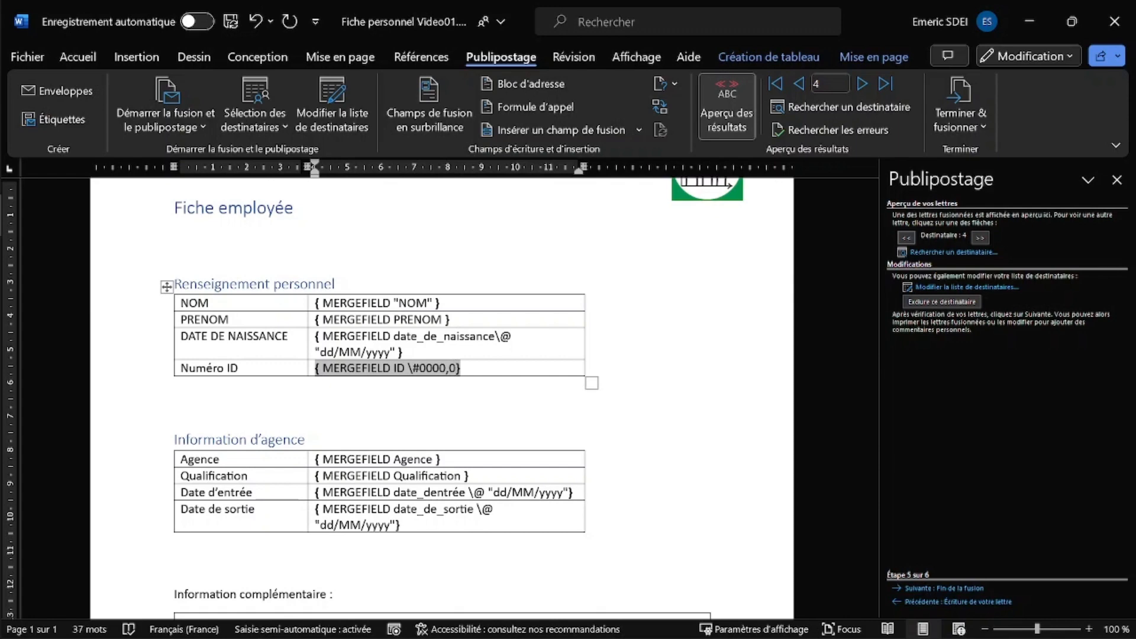
{"action": "type", "text": "000"}
{"action": "key", "text": "BackSpace"}
{"action": "key", "text": "BackSpace"}
{"action": "key", "text": "BackSpace"}
{"action": "key", "text": "BackSpace"}
{"action": "key", "text": "BackSpace"}
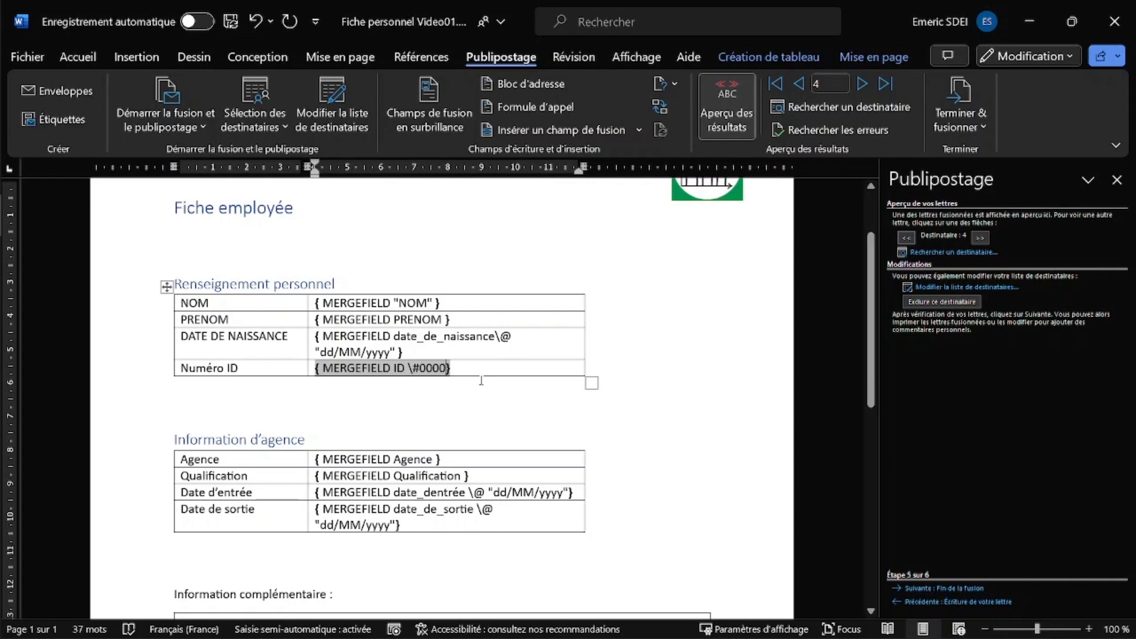
{"action": "key", "text": "alt+F9"}
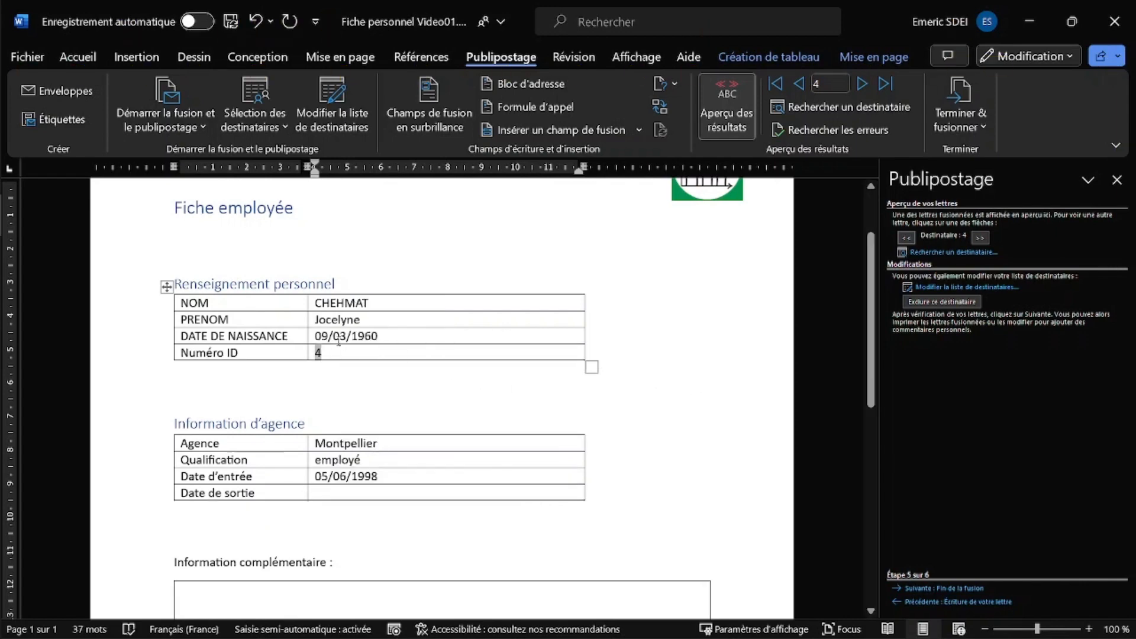
- Check the \@ and \# switches at step 4, then preview recipient 4 showing ID 0004
{"action": "left_click", "coordinate": [897, 602]}
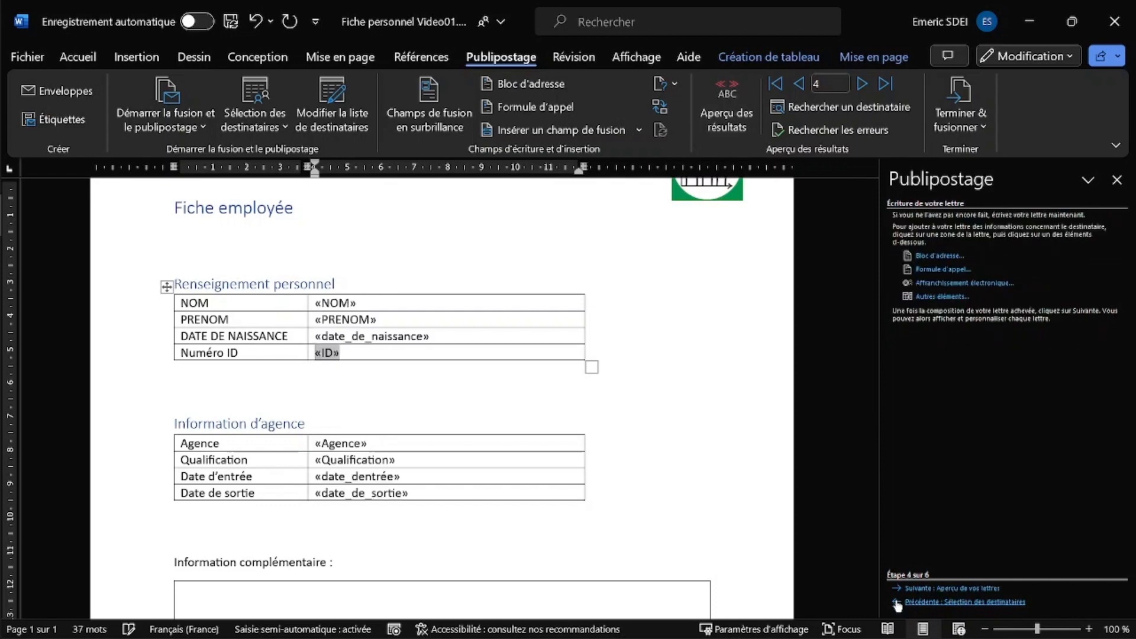
{"action": "left_click", "coordinate": [896, 590]}
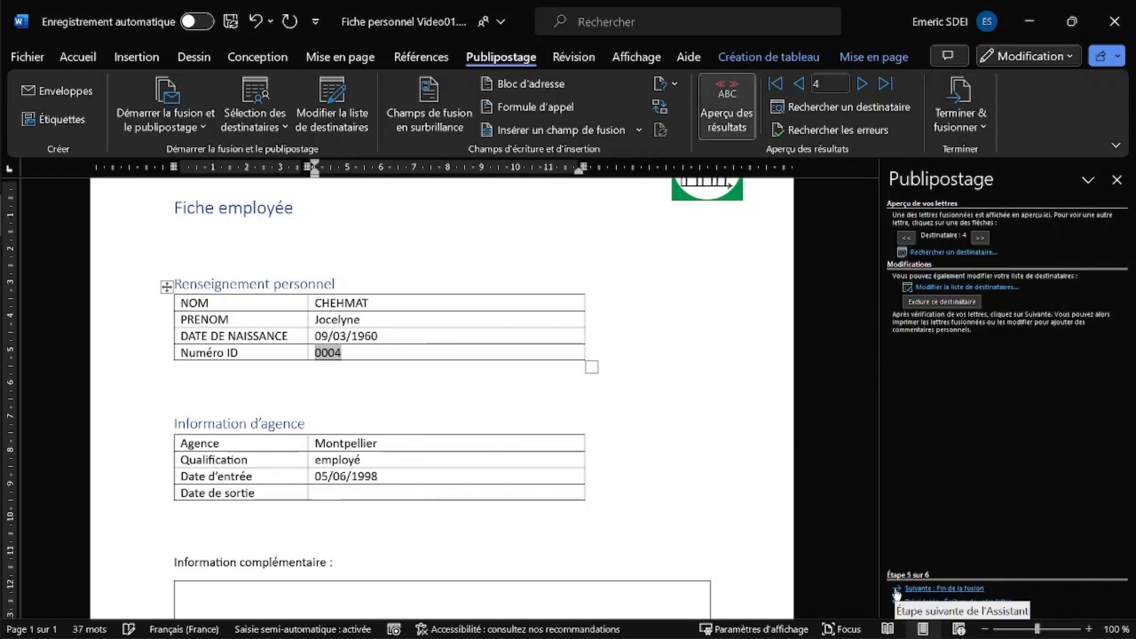
{"action": "left_click", "coordinate": [896, 602]}
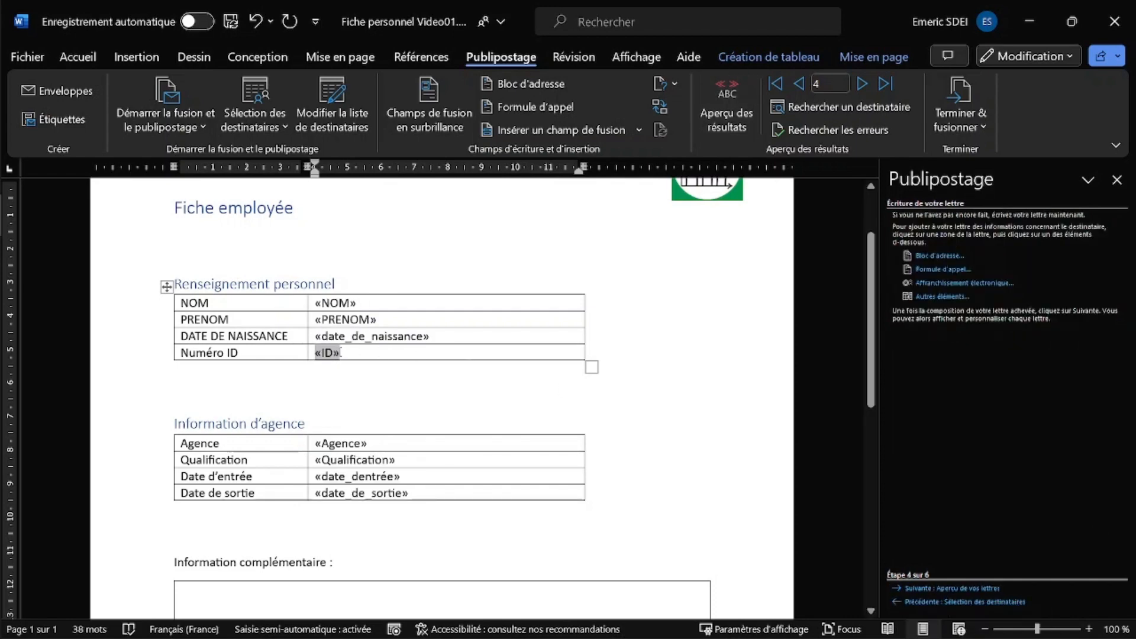
{"action": "key", "text": "alt"}
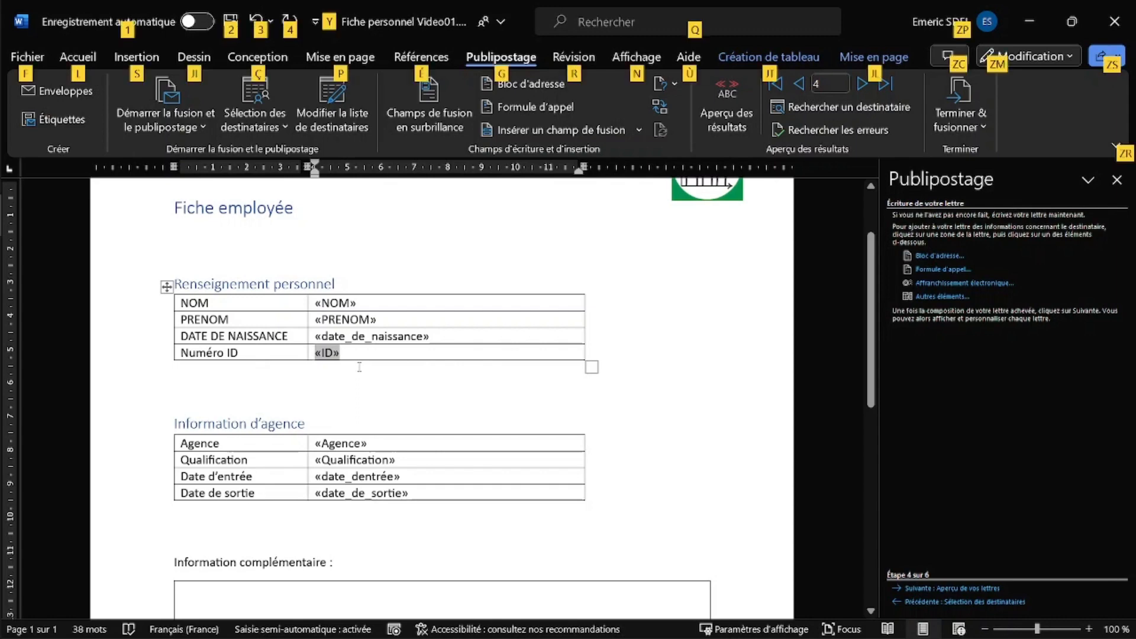
{"action": "key", "text": "alt+F9"}
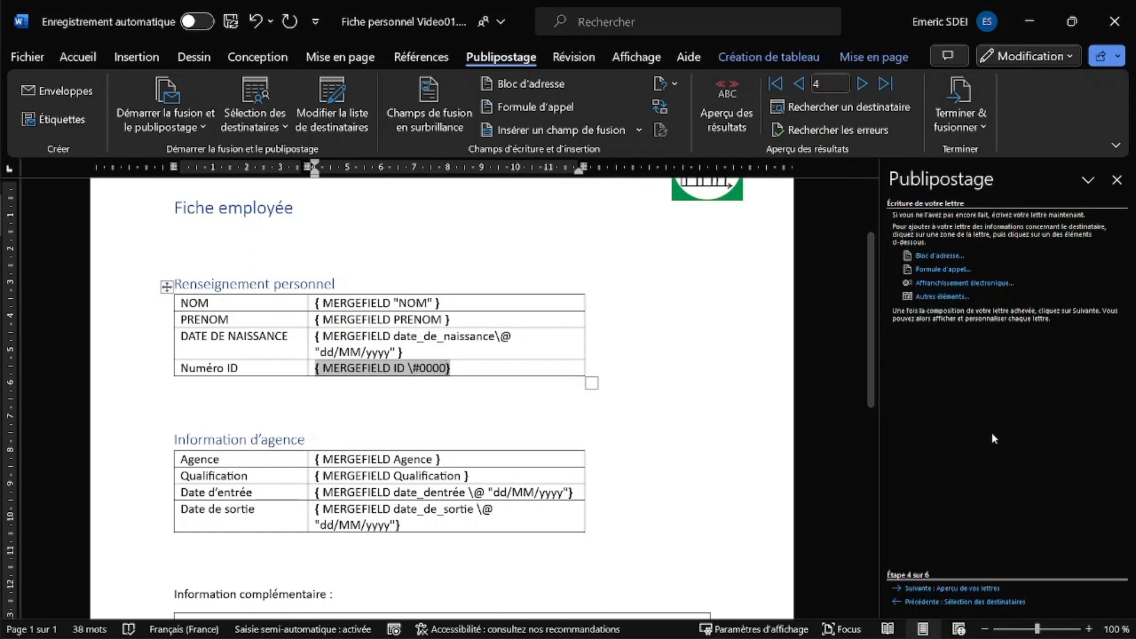
{"action": "left_click", "coordinate": [926, 589]}
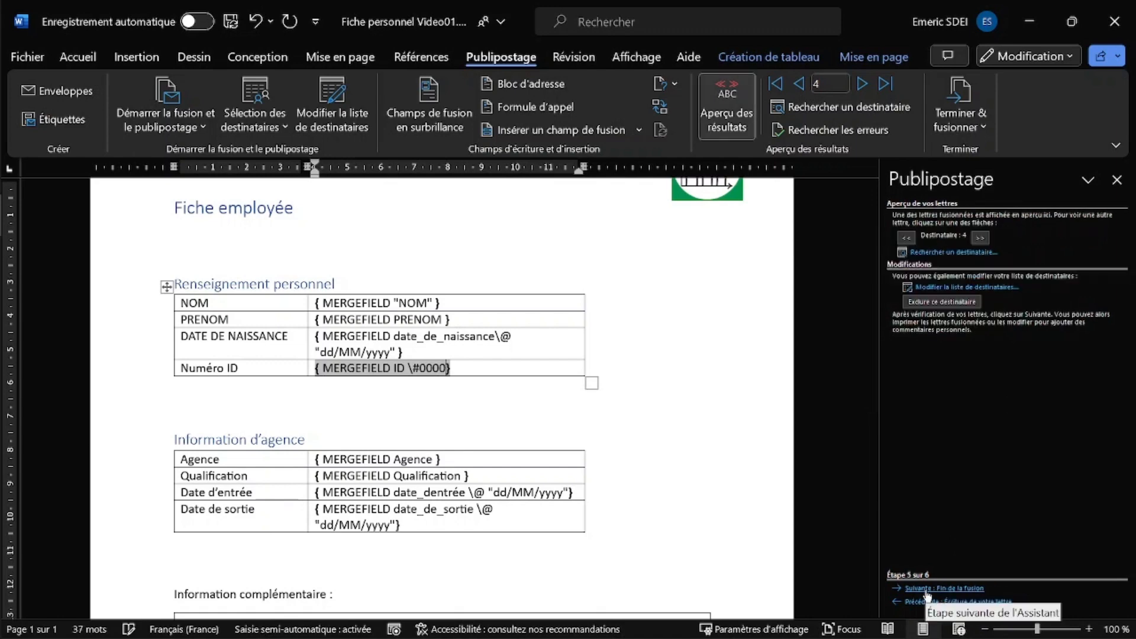
{"action": "key", "text": "alt+F9"}
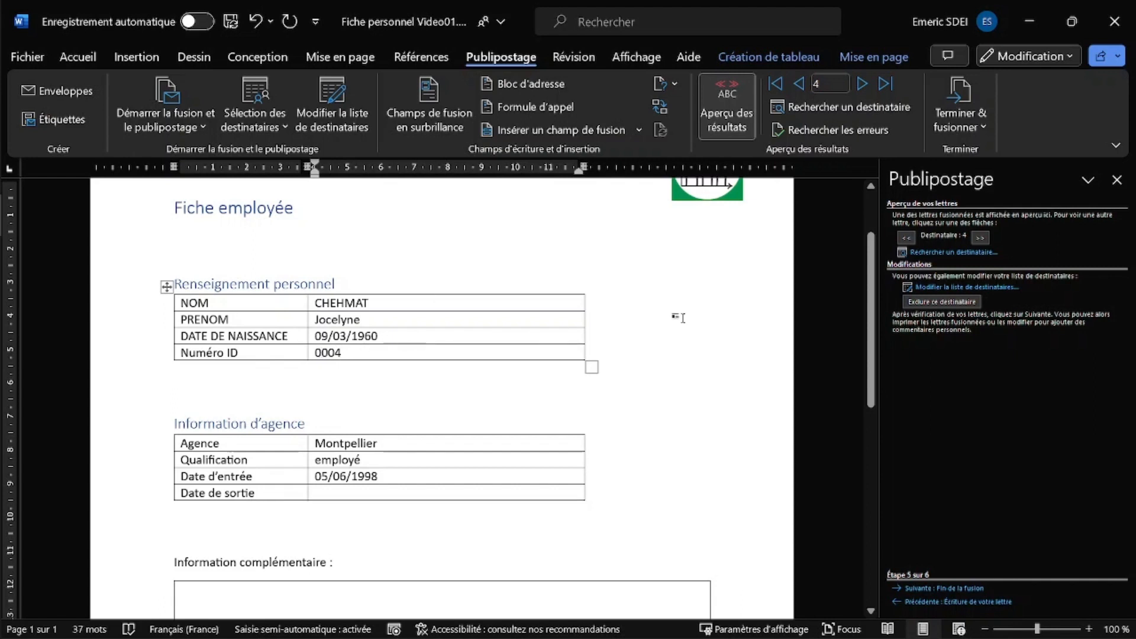
- Step back to recipient 1, then forward through the previews up to recipient 30 (ID 0030)
{"action": "left_click", "coordinate": [907, 238]}
{"action": "left_click", "coordinate": [907, 238]}
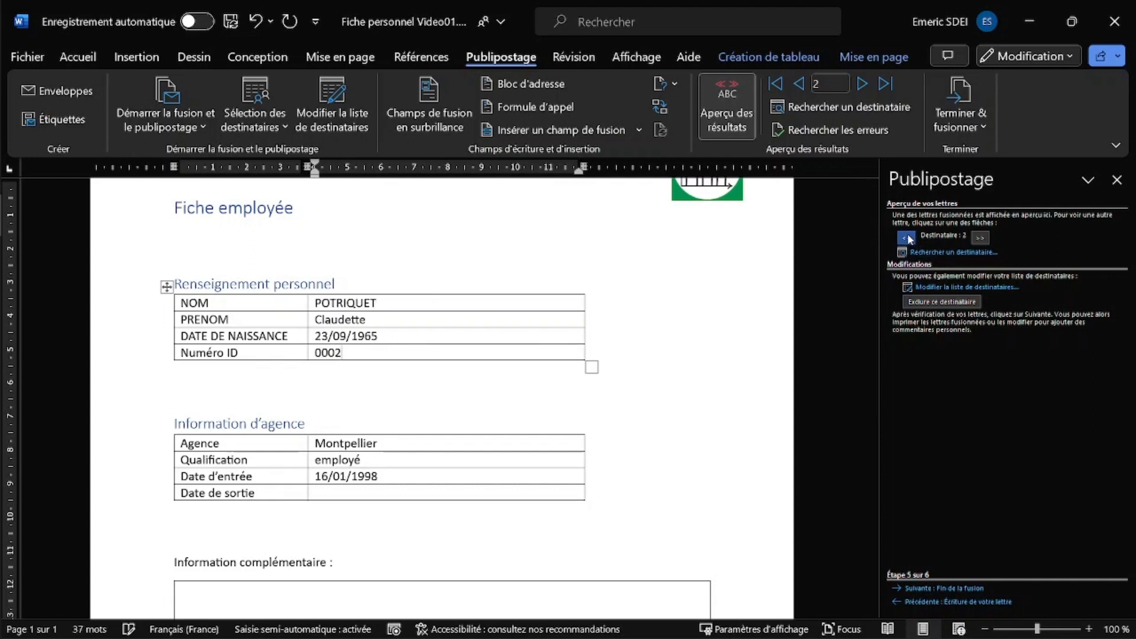
{"action": "left_click", "coordinate": [907, 238]}
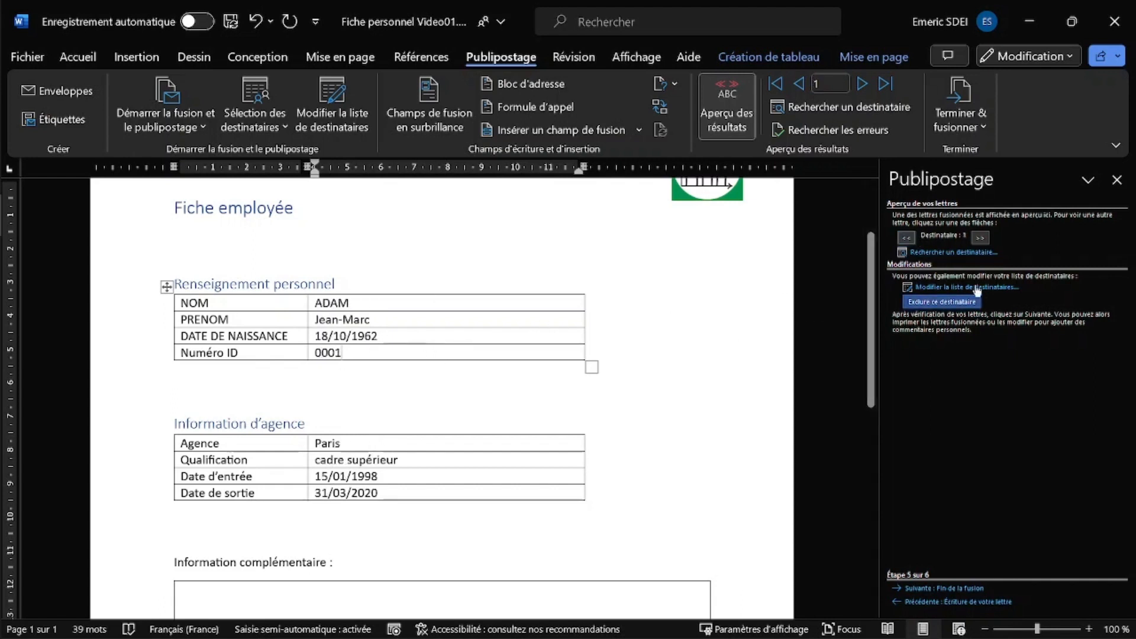
{"action": "left_click", "coordinate": [979, 238]}
{"action": "left_click", "coordinate": [982, 238]}
{"action": "left_click", "coordinate": [981, 238]}
{"action": "left_click", "coordinate": [981, 238]}
{"action": "left_click", "coordinate": [981, 237]}
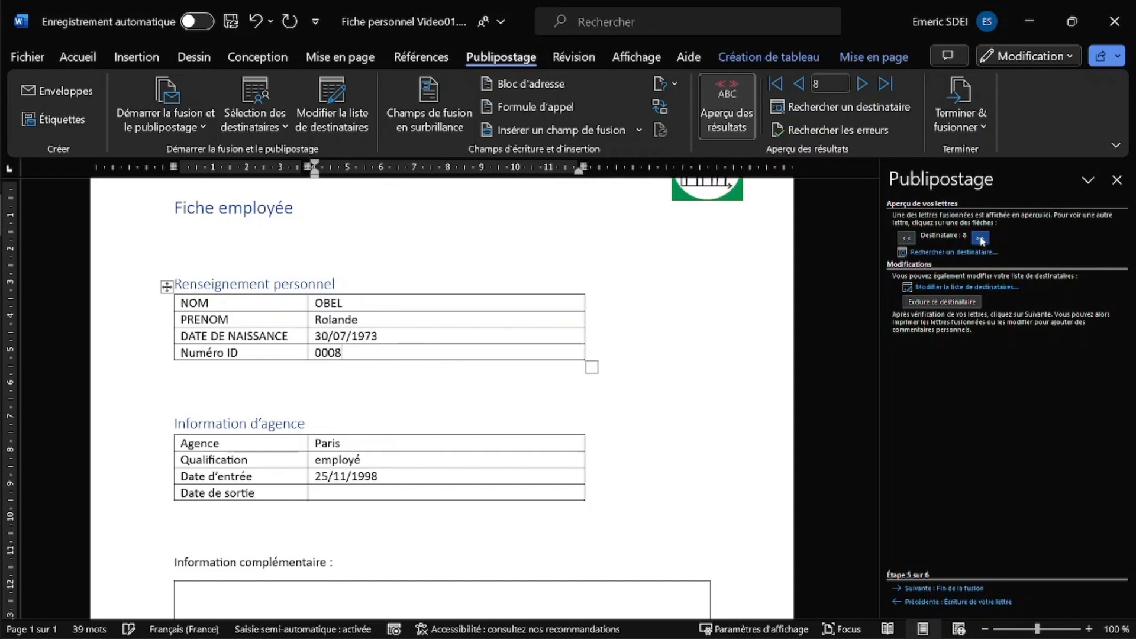
{"action": "left_click", "coordinate": [981, 238]}
{"action": "left_click", "coordinate": [981, 238]}
{"action": "left_click", "coordinate": [981, 238]}
{"action": "left_click", "coordinate": [981, 238]}
{"action": "left_click", "coordinate": [981, 238]}
{"action": "left_click", "coordinate": [981, 238]}
{"action": "left_click", "coordinate": [981, 237]}
{"action": "left_click", "coordinate": [981, 238]}
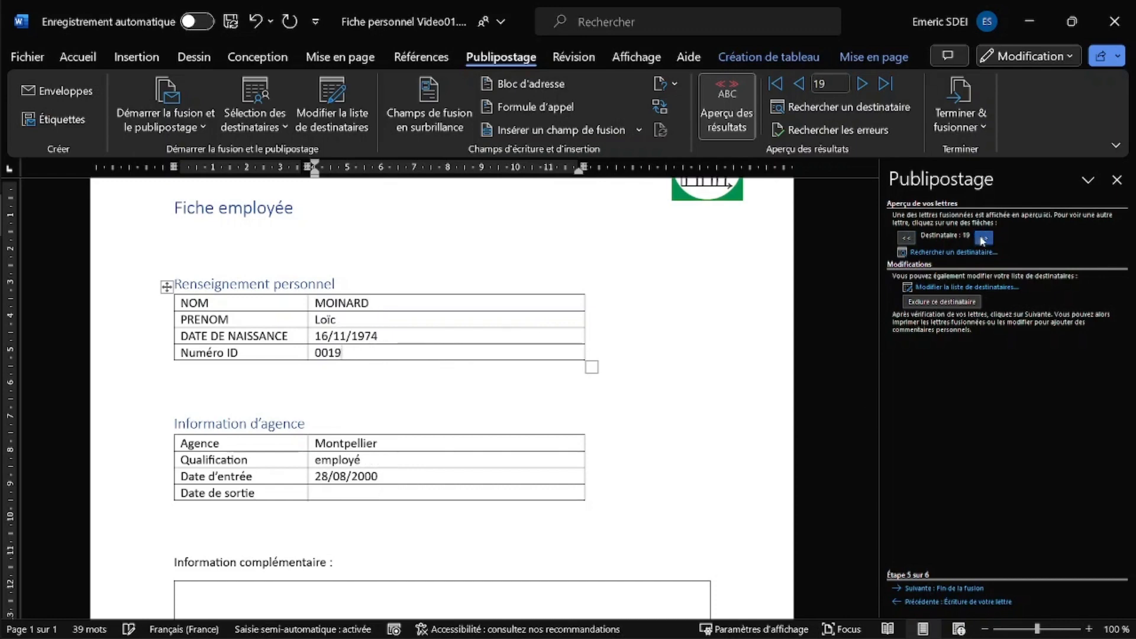
{"action": "left_click", "coordinate": [981, 237]}
{"action": "left_click", "coordinate": [981, 238]}
{"action": "left_click", "coordinate": [982, 238]}
{"action": "left_click", "coordinate": [982, 237]}
{"action": "left_click", "coordinate": [981, 238]}
{"action": "left_click", "coordinate": [981, 238]}
{"action": "left_click", "coordinate": [982, 237]}
{"action": "left_click", "coordinate": [982, 238]}
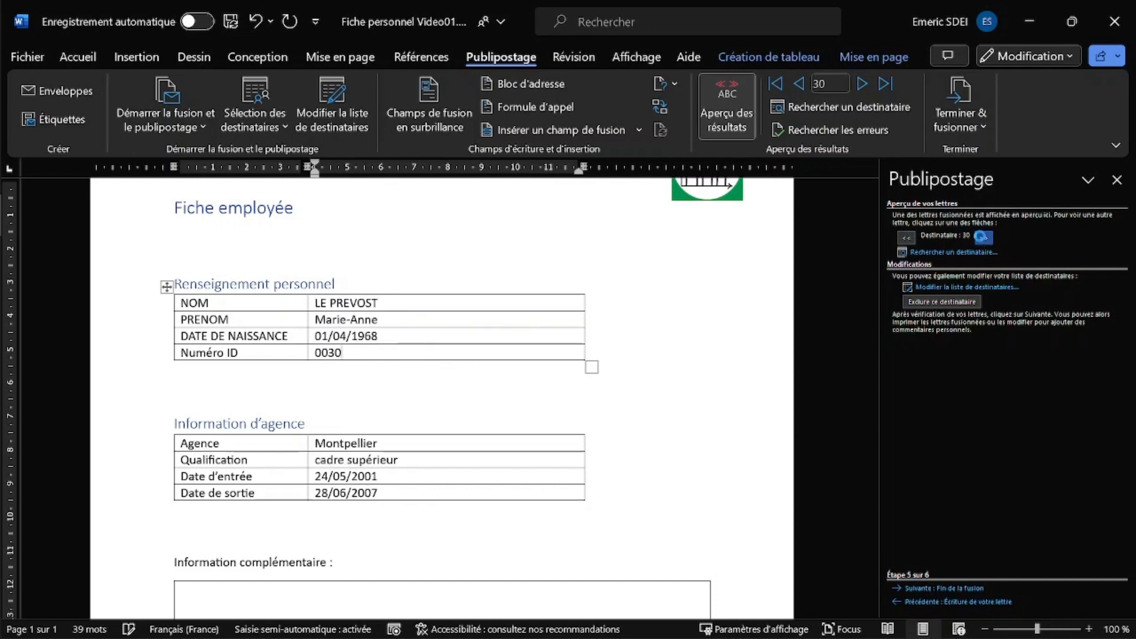
{"action": "left_click", "coordinate": [981, 238]}
{"action": "left_click", "coordinate": [982, 238]}
{"action": "left_click", "coordinate": [981, 237]}
{"action": "left_click", "coordinate": [981, 238]}
{"action": "left_click", "coordinate": [981, 237]}
{"action": "left_click", "coordinate": [981, 237]}
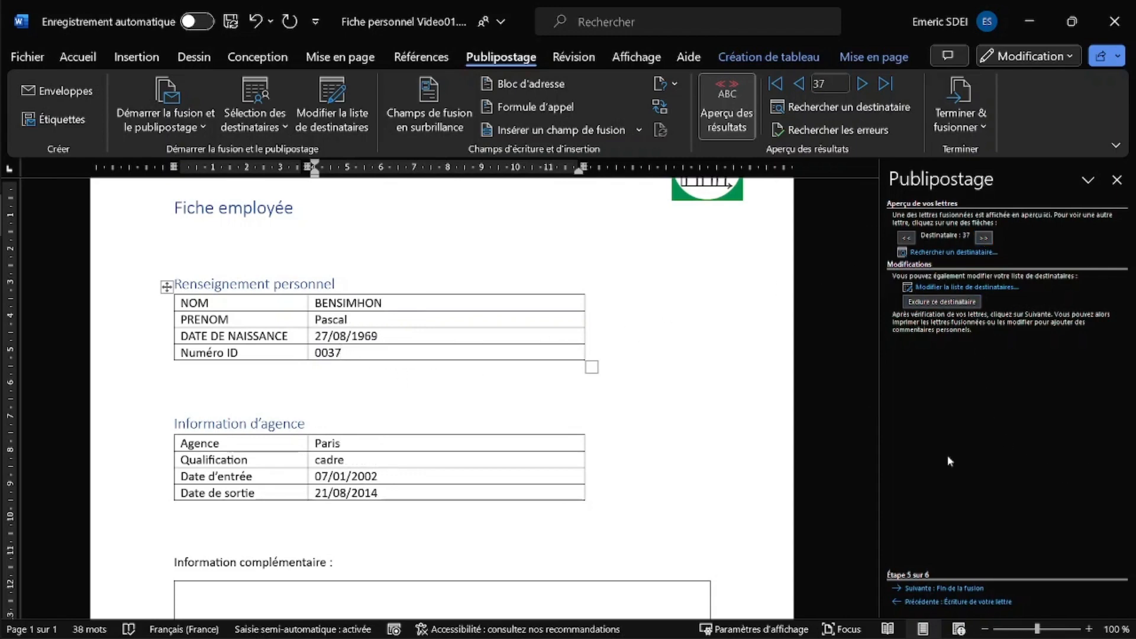
- Finish the merge via Modifier les lettres individuelles, merging all records (Tous) into a new document
{"action": "left_click", "coordinate": [929, 587]}
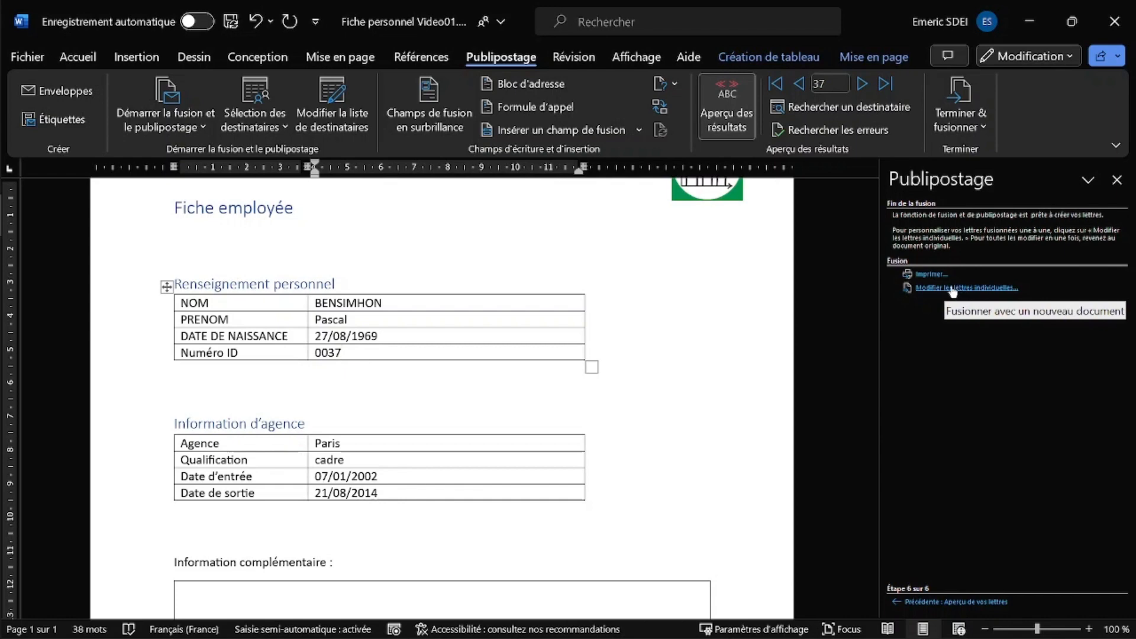
{"action": "left_click", "coordinate": [944, 288]}
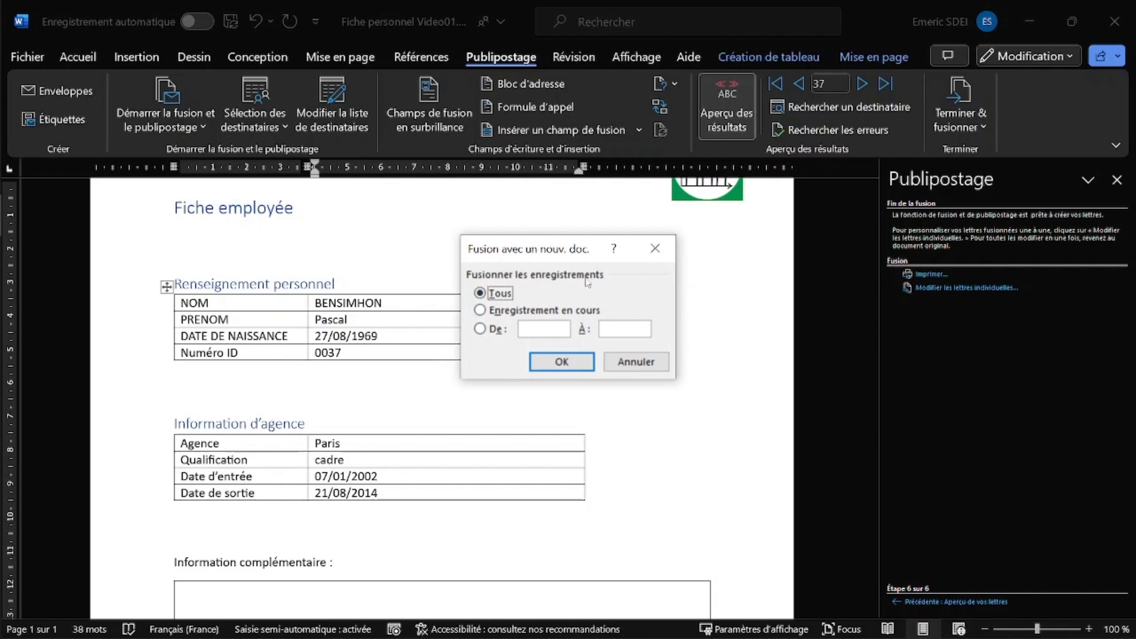
{"action": "left_click", "coordinate": [562, 361]}
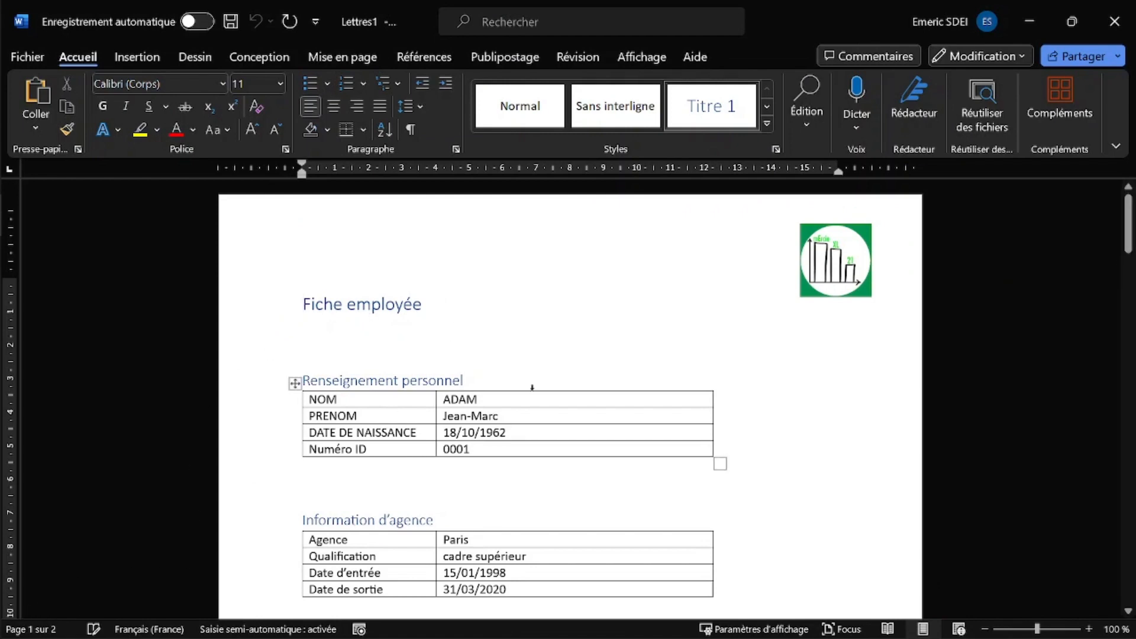
{"action": "scroll", "coordinate": [559, 334], "scroll_direction": "down", "scroll_amount": 15}
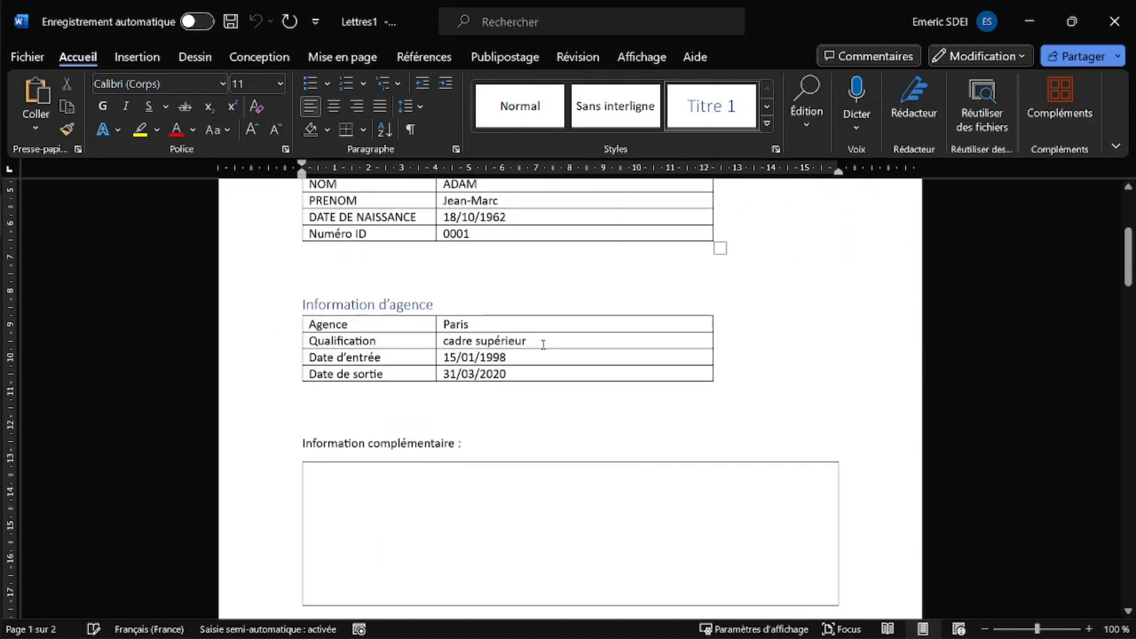
{"action": "scroll", "coordinate": [543, 345], "scroll_direction": "down", "scroll_amount": 15}
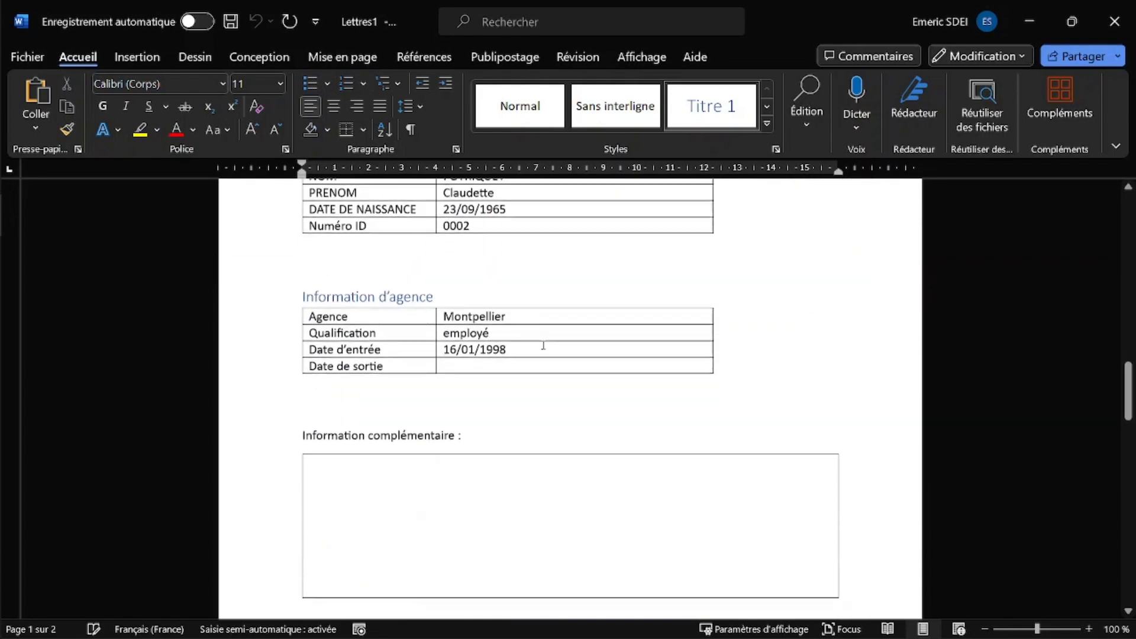
{"action": "scroll", "coordinate": [543, 344], "scroll_direction": "down", "scroll_amount": 15}
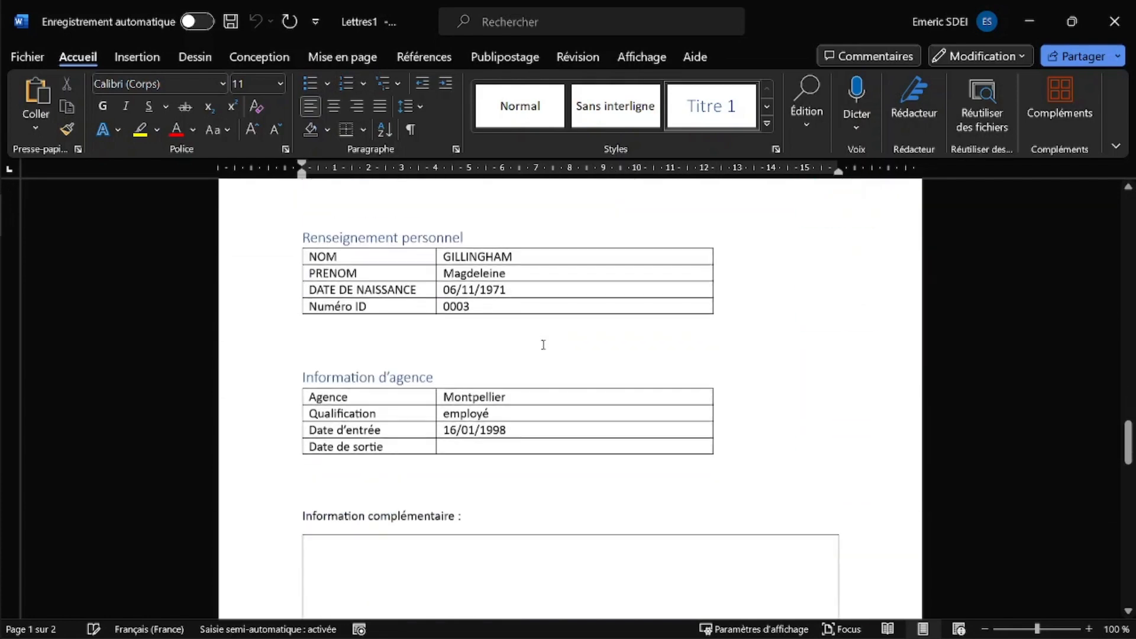
{"action": "scroll", "coordinate": [506, 334], "scroll_direction": "down", "scroll_amount": 12}
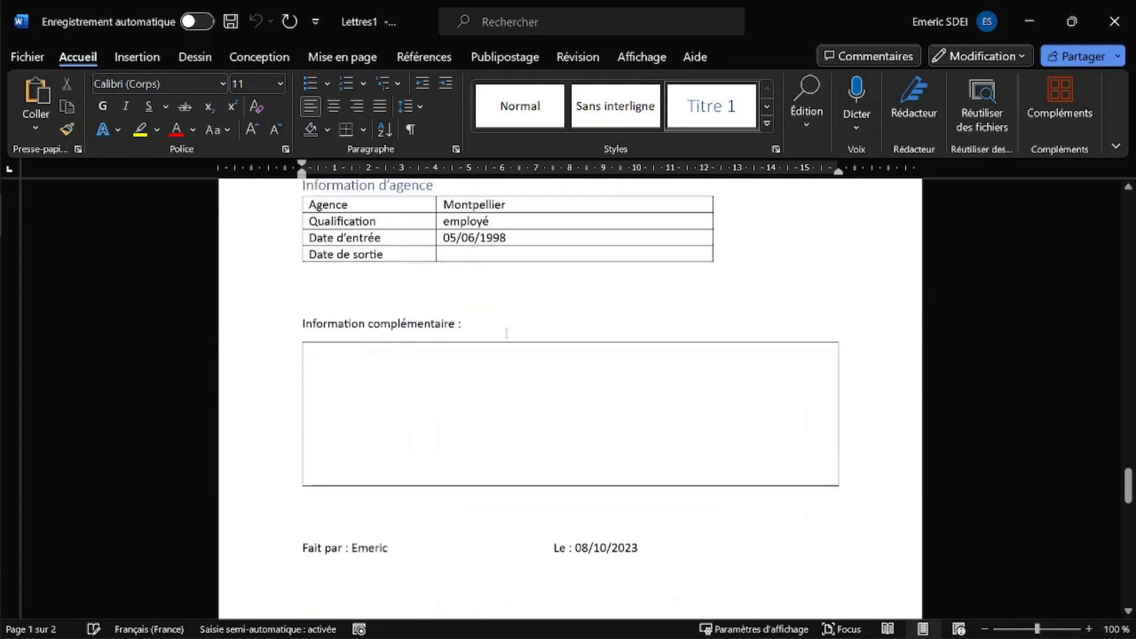
{"action": "left_click_drag", "start_coordinate": [1127, 494], "coordinate": [1125, 592]}
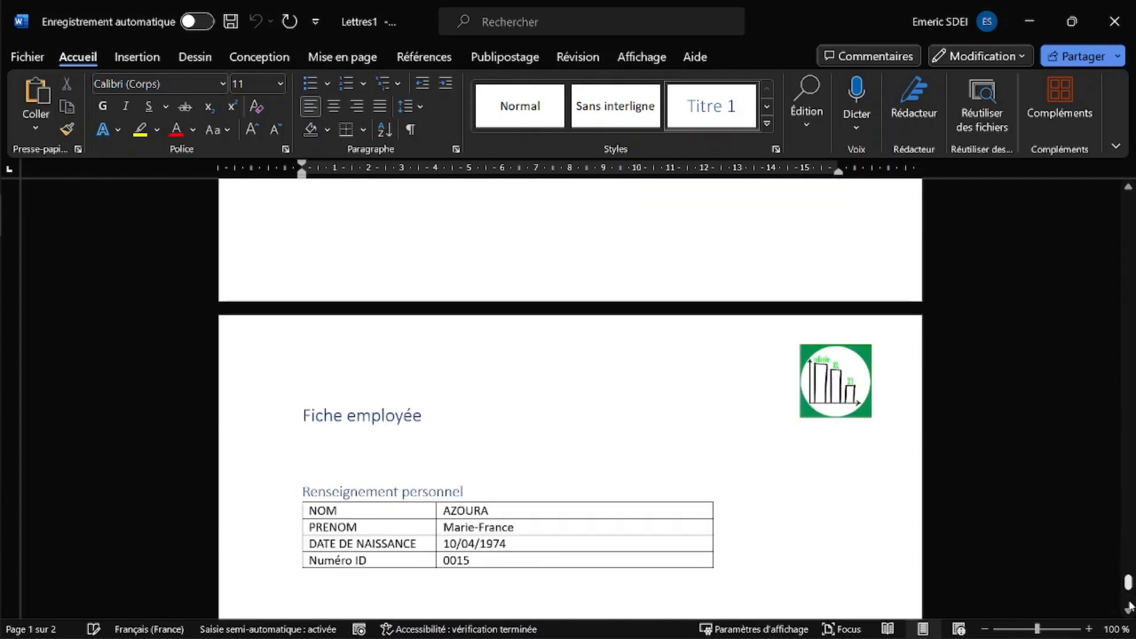
{"action": "scroll", "coordinate": [370, 436], "scroll_direction": "down", "scroll_amount": 15}
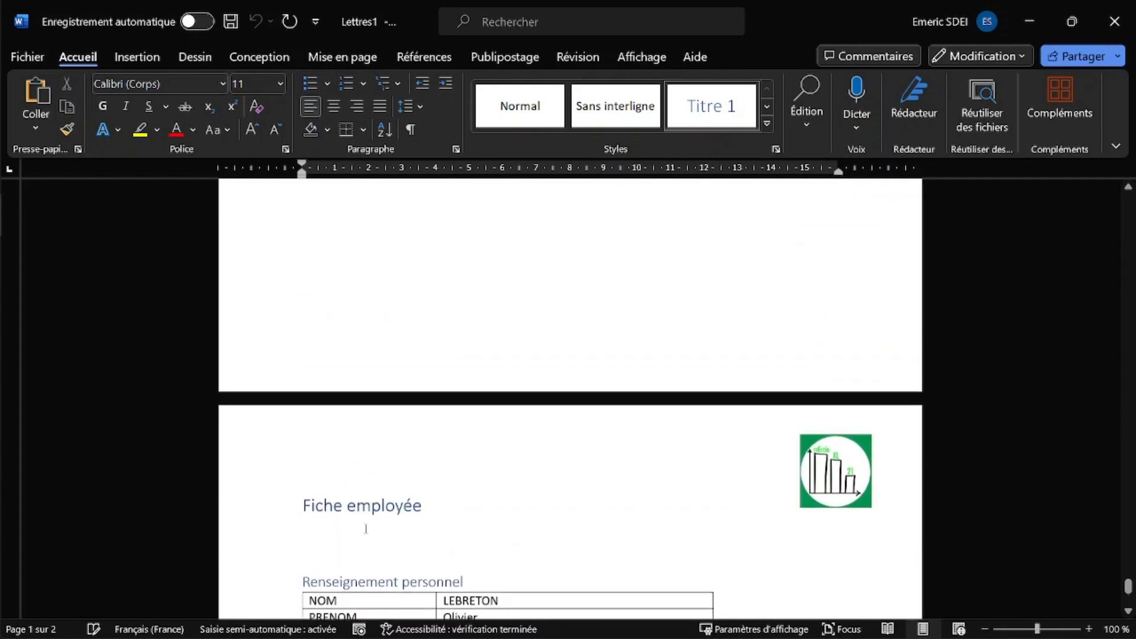
{"action": "scroll", "coordinate": [473, 432], "scroll_direction": "down", "scroll_amount": 12}
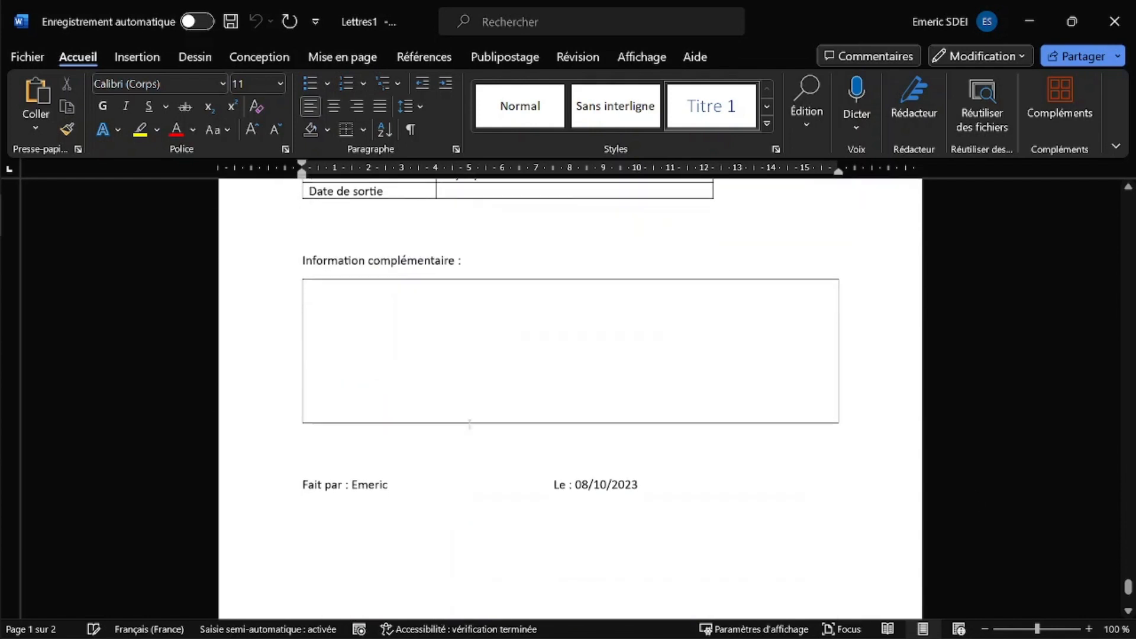
{"action": "scroll", "coordinate": [477, 419], "scroll_direction": "up", "scroll_amount": 6}
{"action": "scroll", "coordinate": [477, 419], "scroll_direction": "down", "scroll_amount": 15}
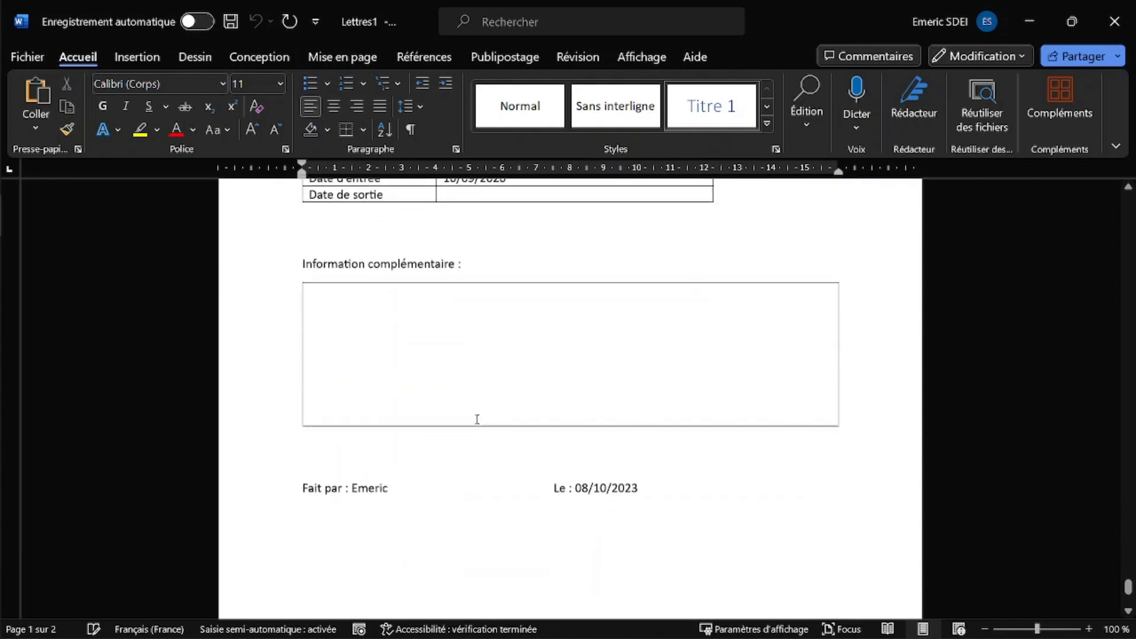
{"action": "scroll", "coordinate": [477, 418], "scroll_direction": "down", "scroll_amount": 7}
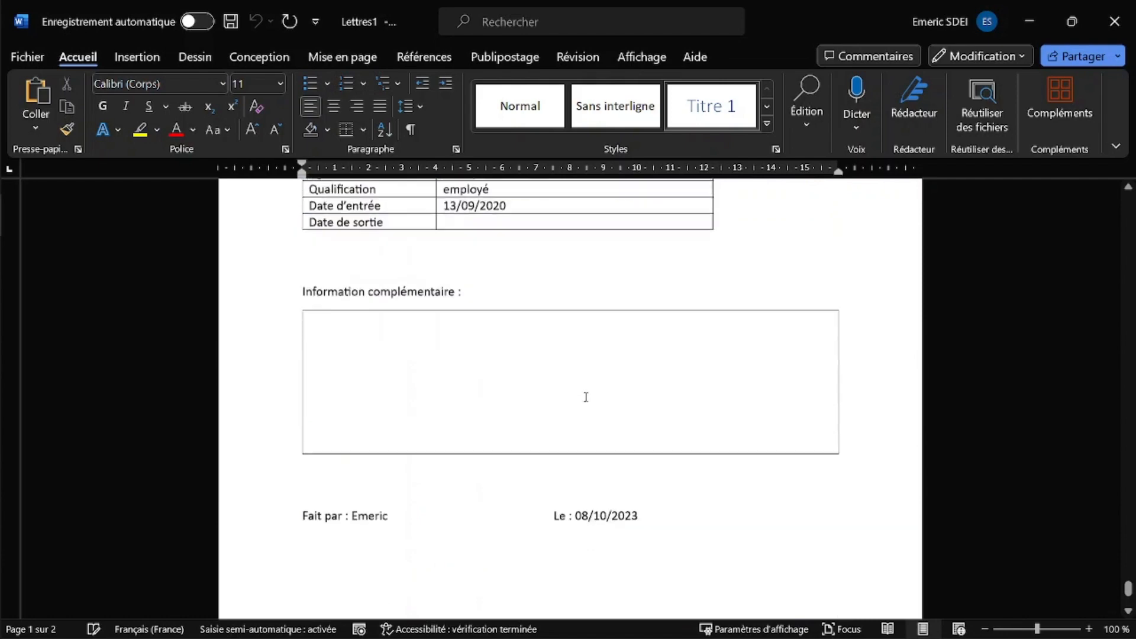
{"action": "scroll", "coordinate": [1116, 580], "scroll_direction": "down", "scroll_amount": 4}
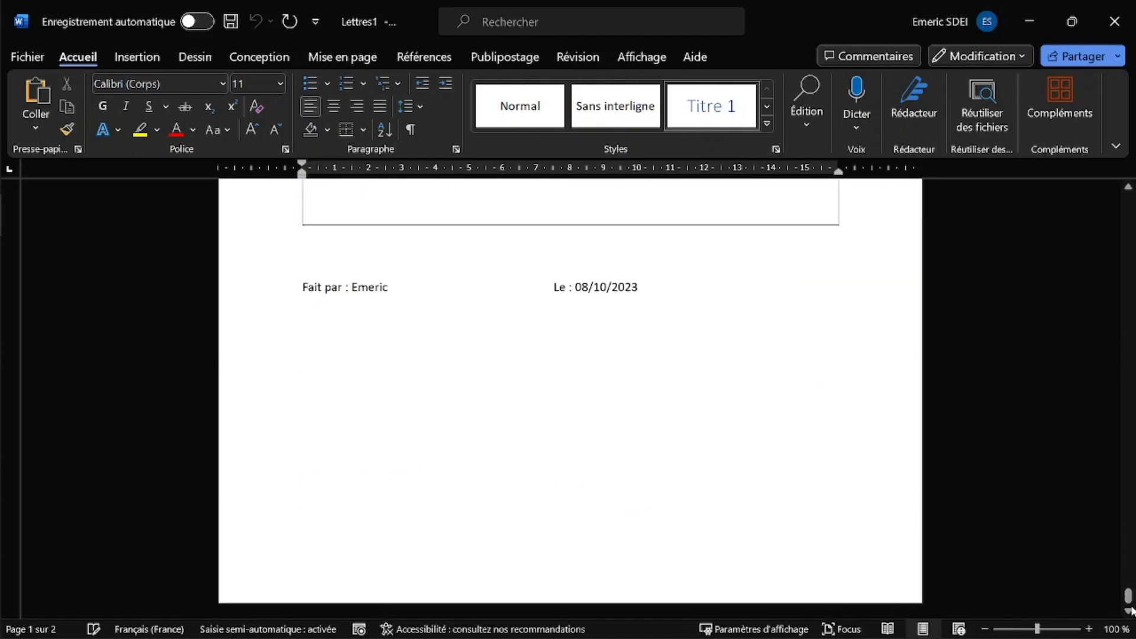
{"action": "scroll", "coordinate": [569, 455], "scroll_direction": "up", "scroll_amount": 13}
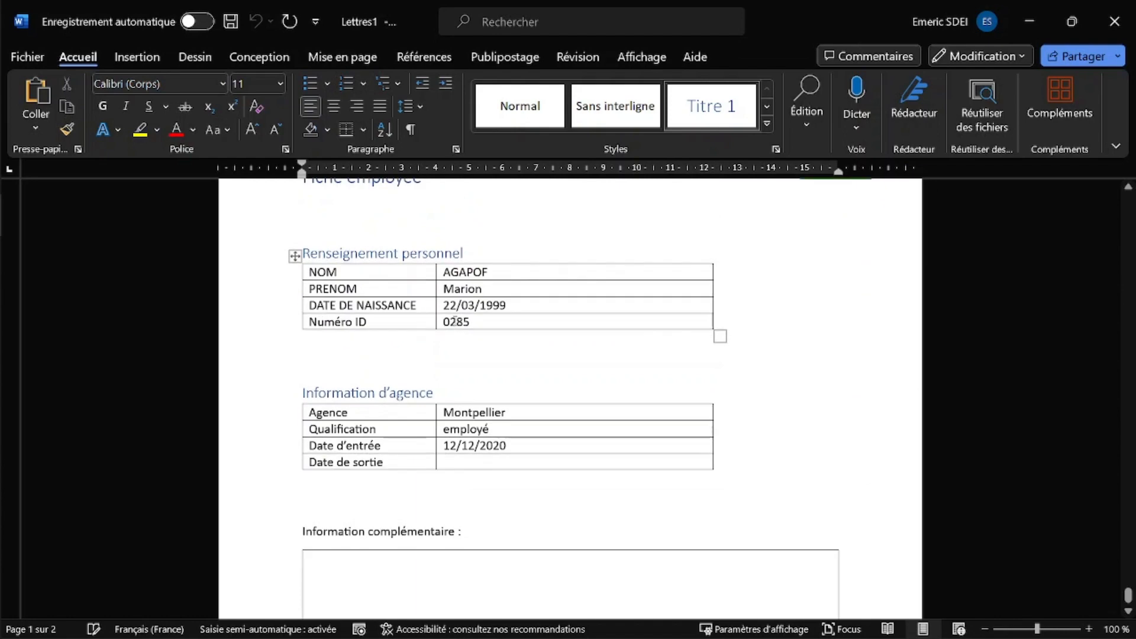
{"action": "scroll", "coordinate": [631, 441], "scroll_direction": "up", "scroll_amount": 20}
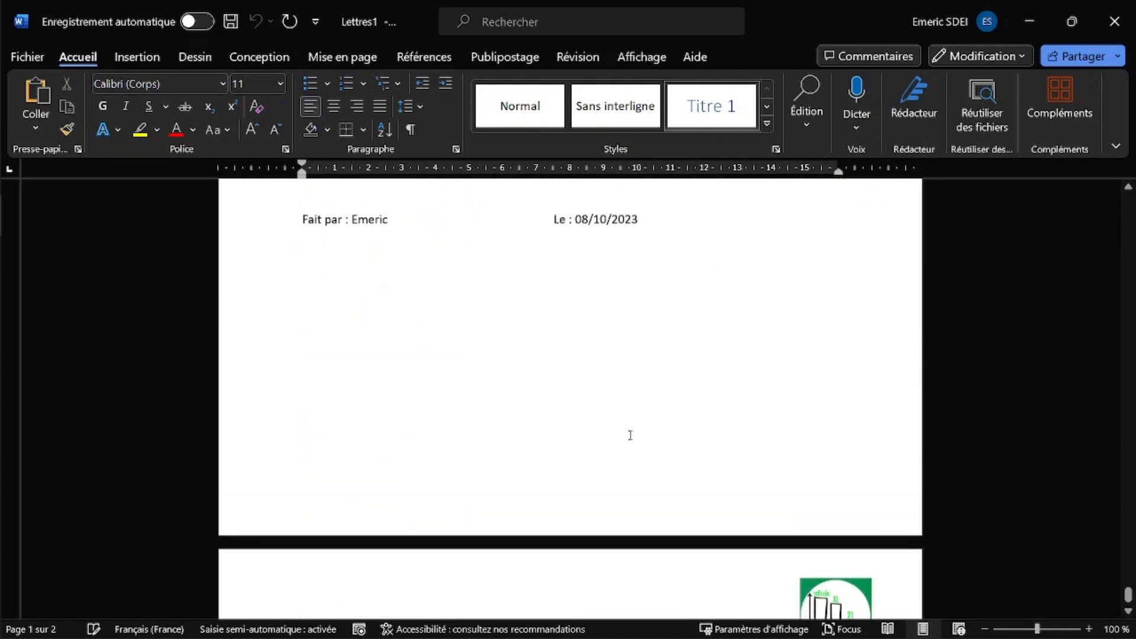
{"action": "scroll", "coordinate": [630, 435], "scroll_direction": "up", "scroll_amount": 20}
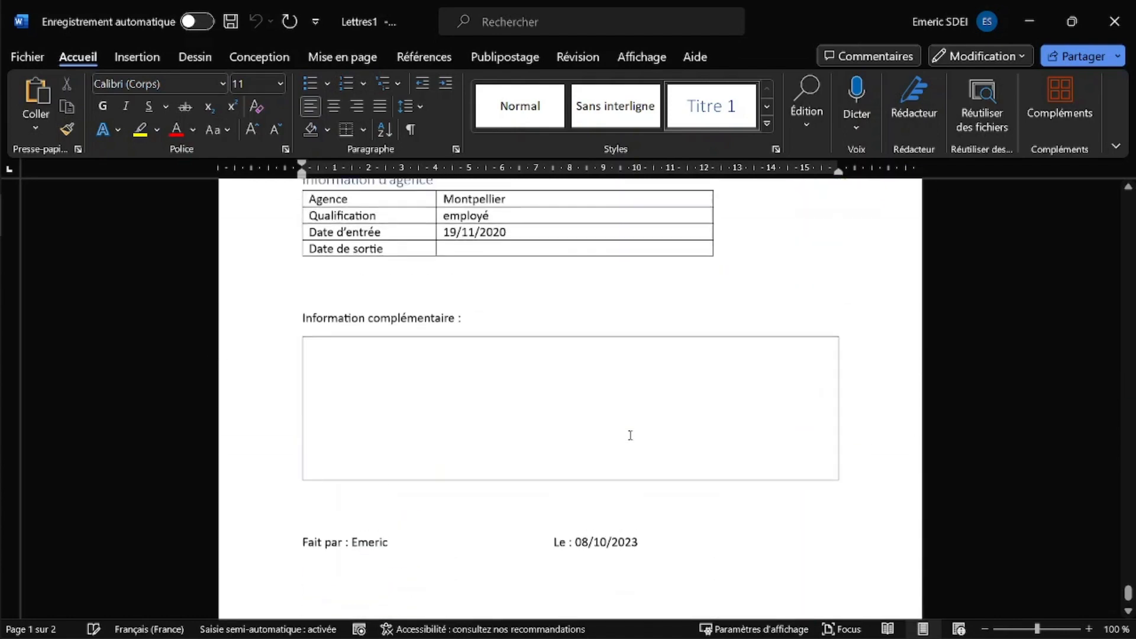
{"action": "scroll", "coordinate": [630, 434], "scroll_direction": "up", "scroll_amount": 20}
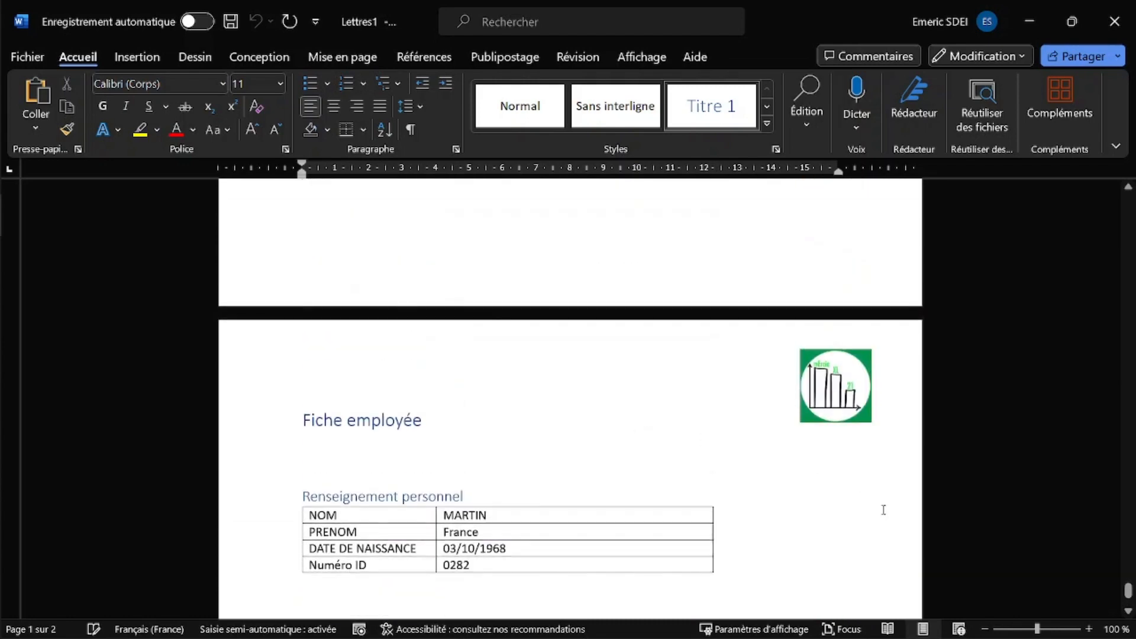
{"action": "left_click_drag", "start_coordinate": [1128, 591], "coordinate": [1112, 190]}
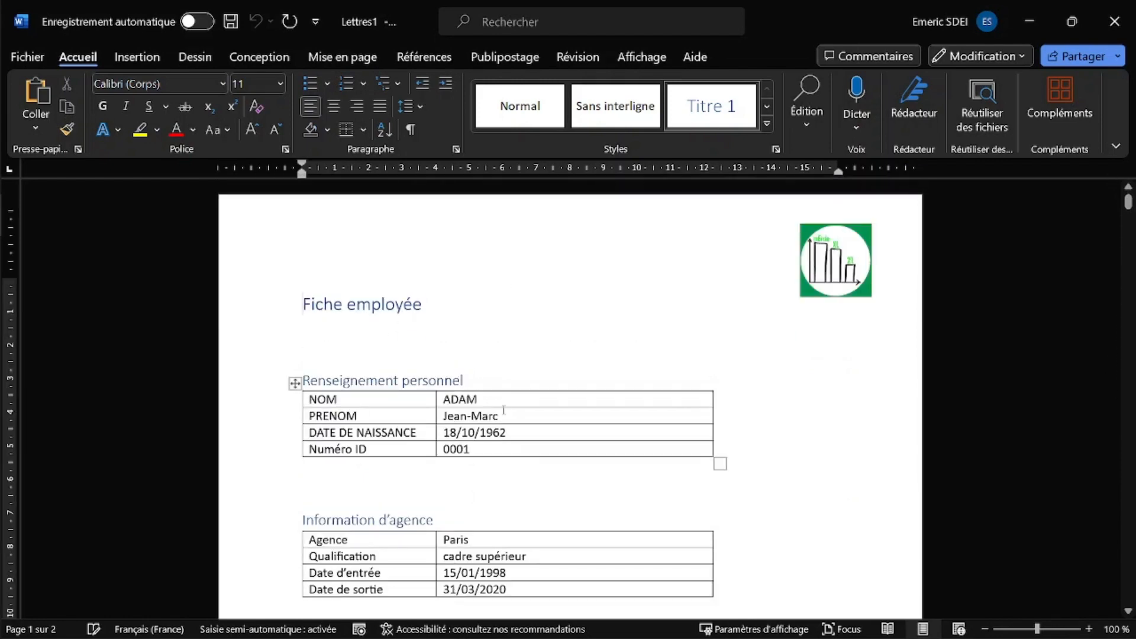